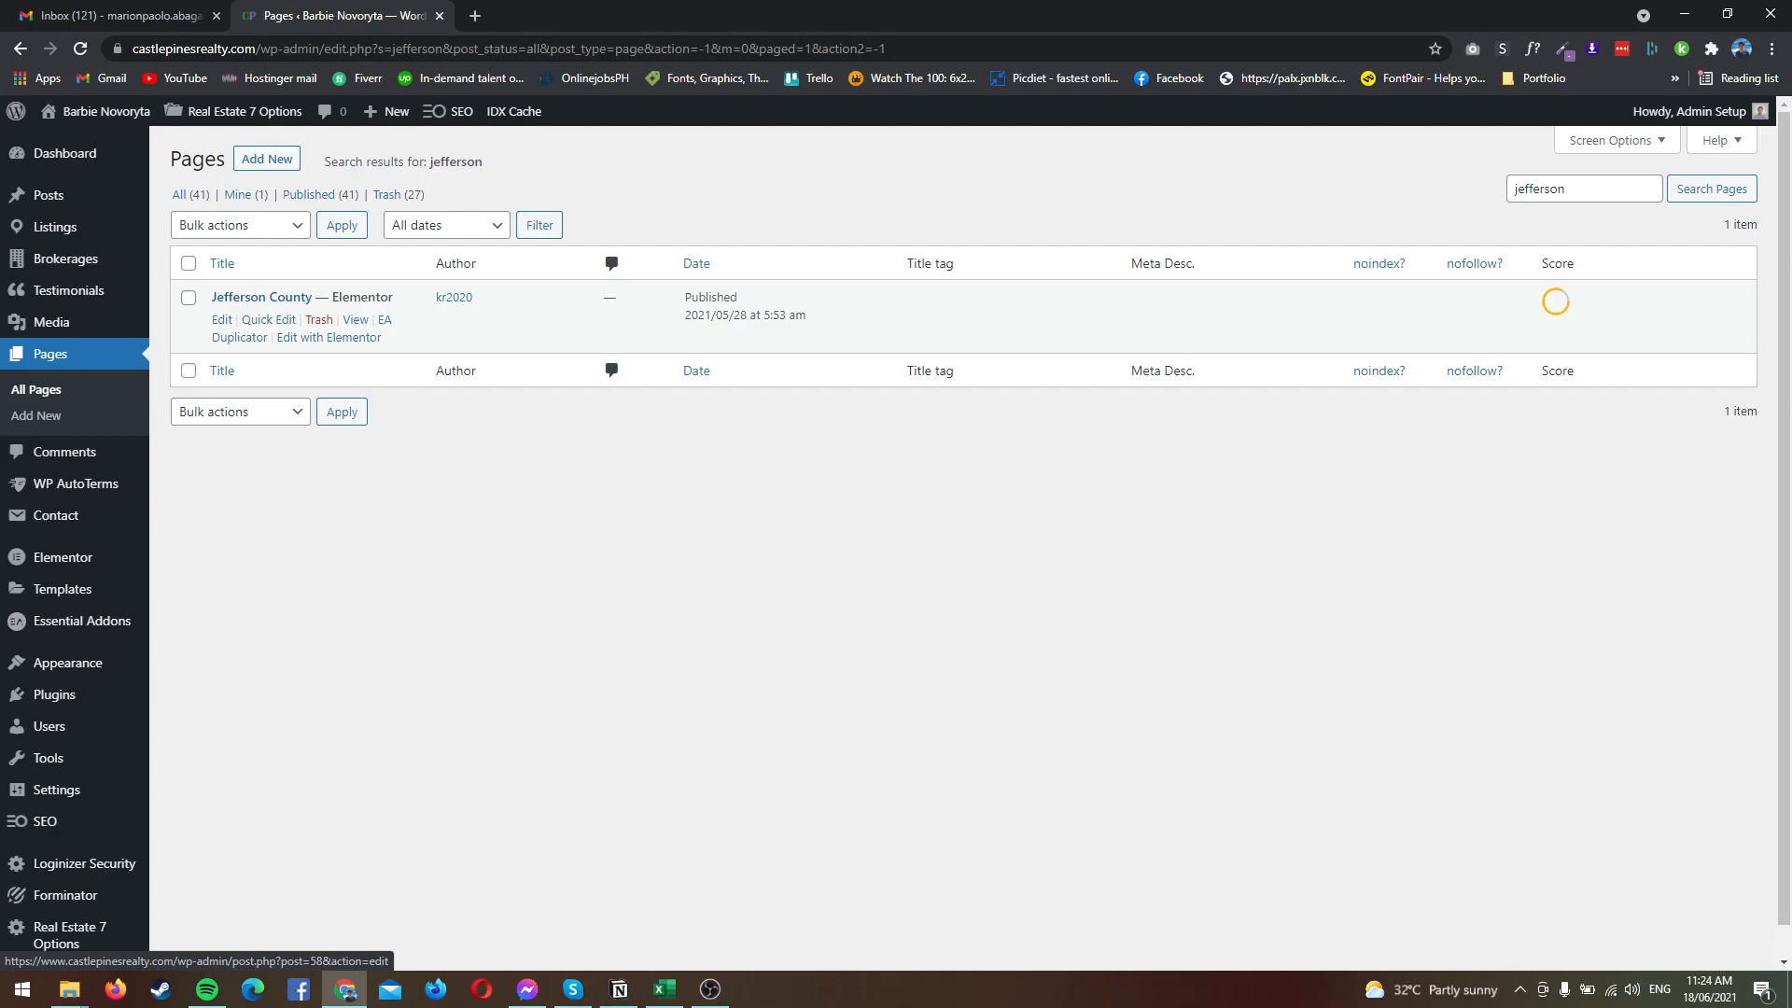
- Change the Jefferson County page's permalink slug to homes-for-sale-in-jefferson-county and update the page
{"action": "left_click", "coordinate": [262, 296]}
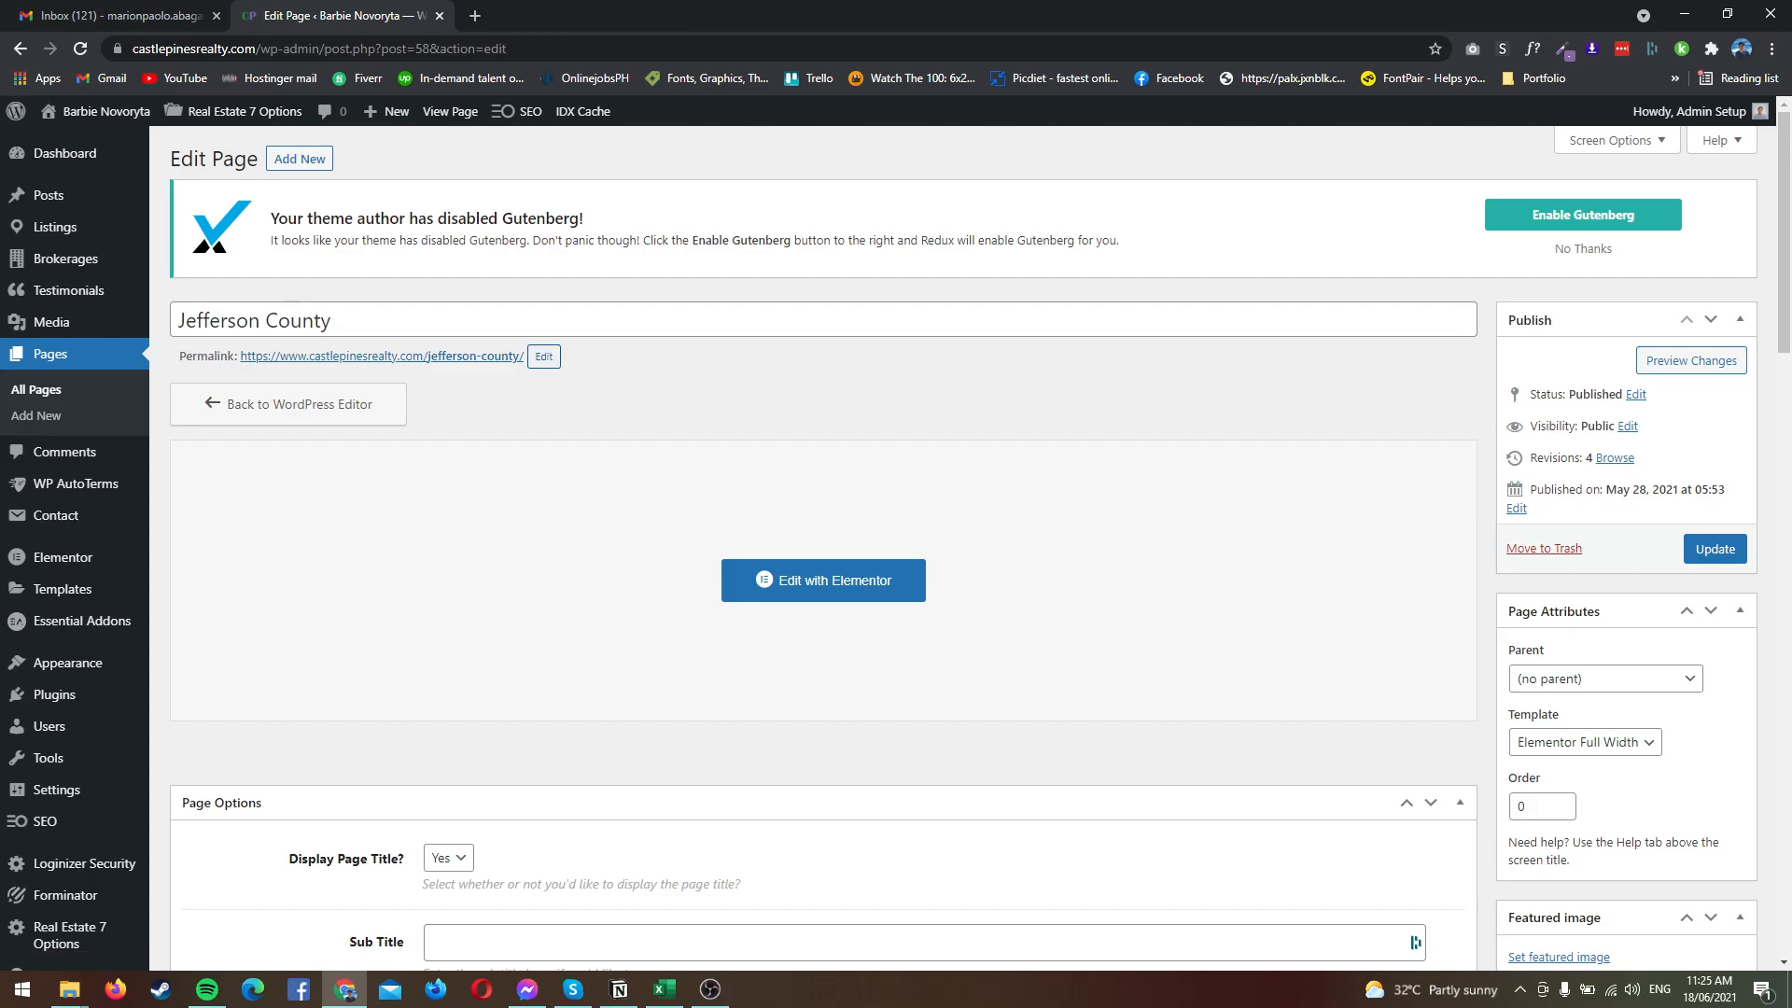
{"action": "left_click", "coordinate": [543, 356]}
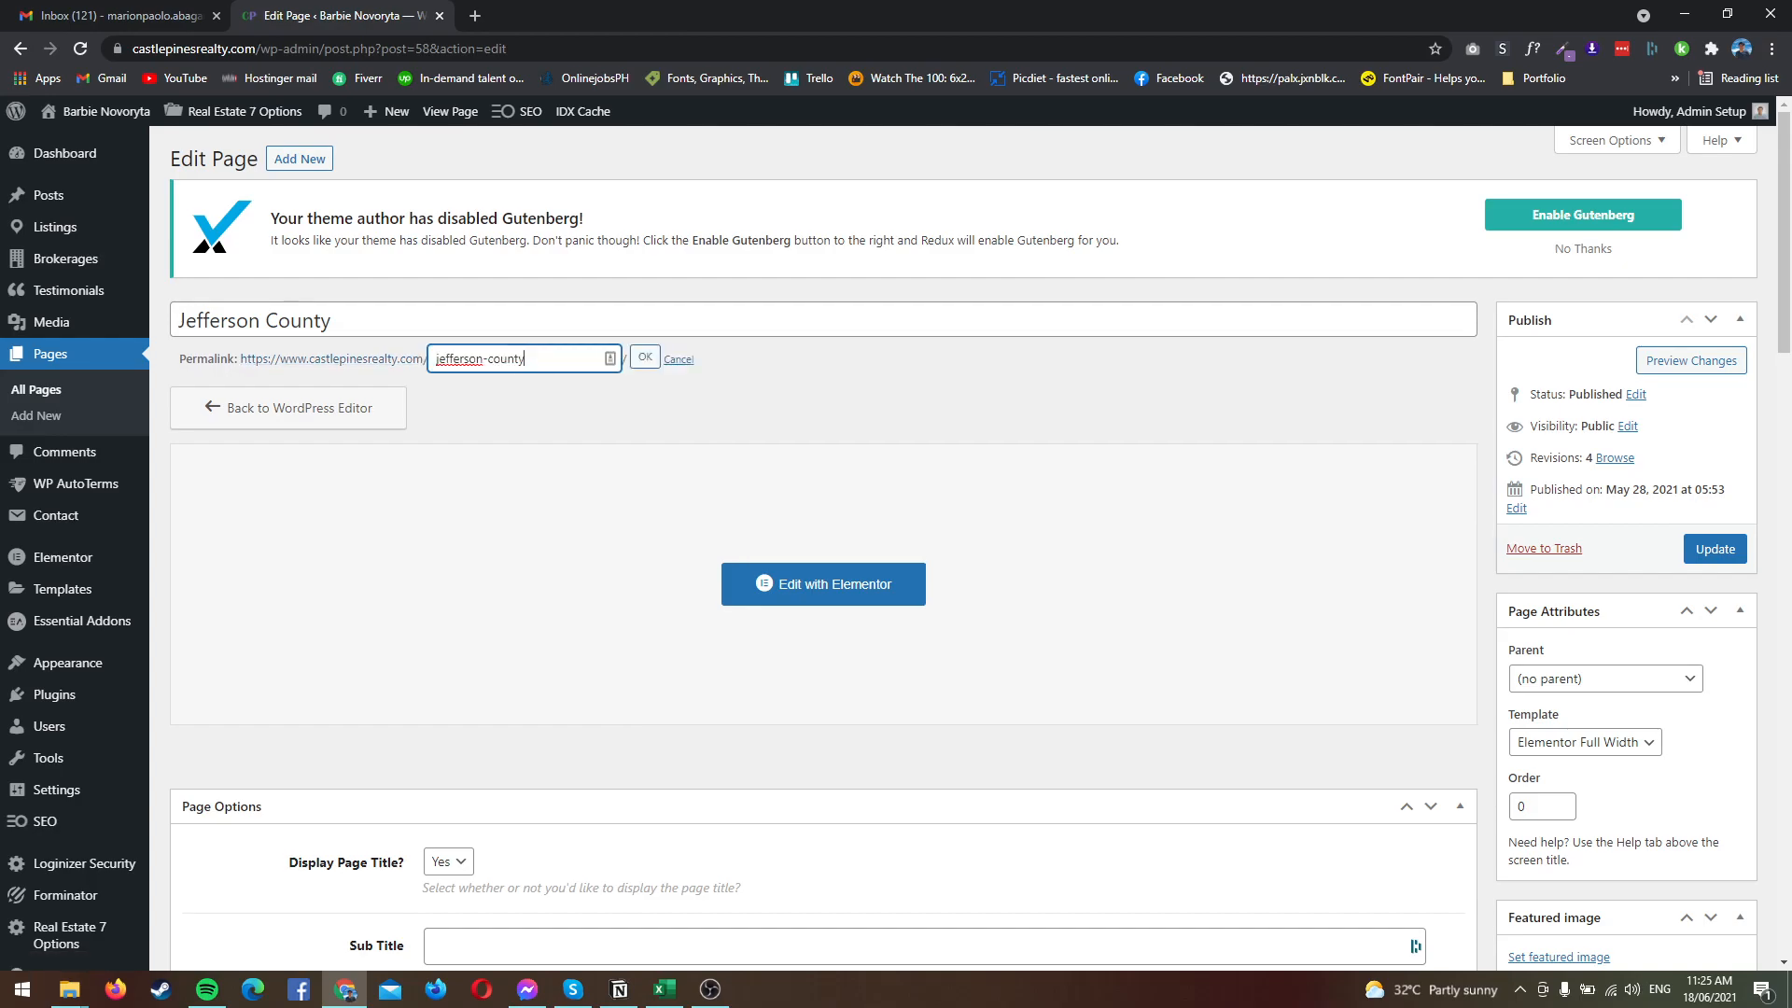
{"action": "key", "text": "ctrl+a"}
{"action": "key", "text": "ctrl+v"}
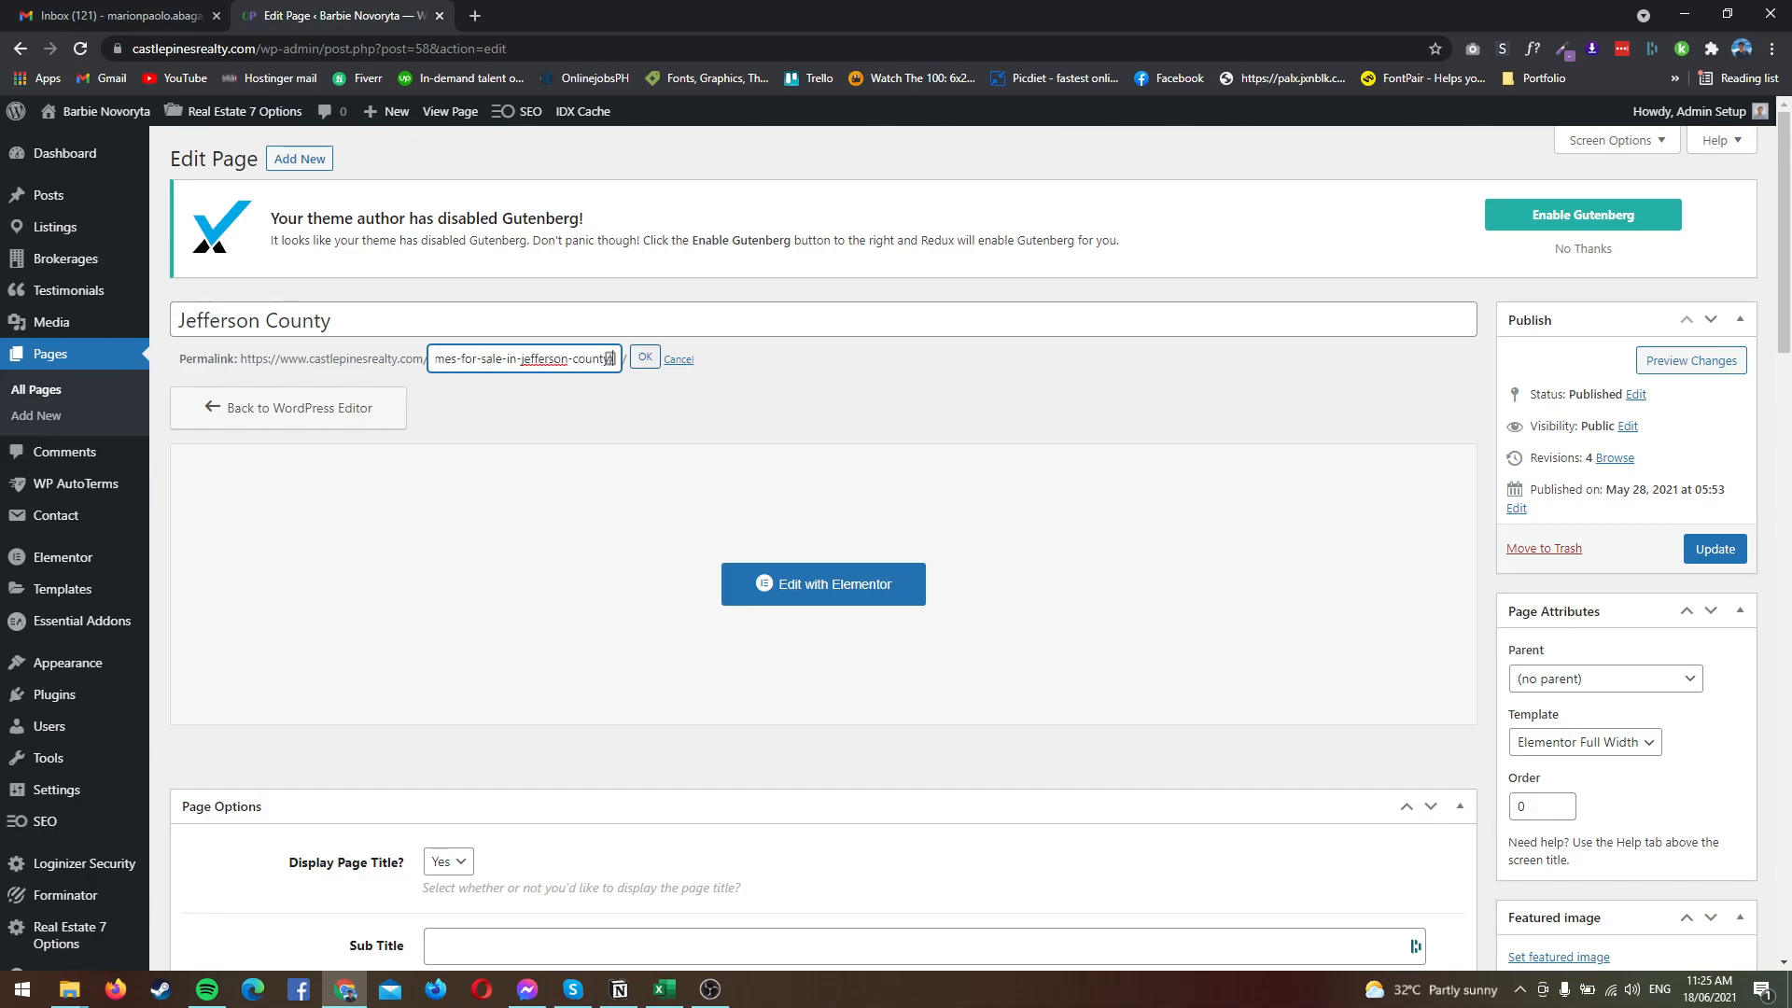
{"action": "key", "text": "Tab"}
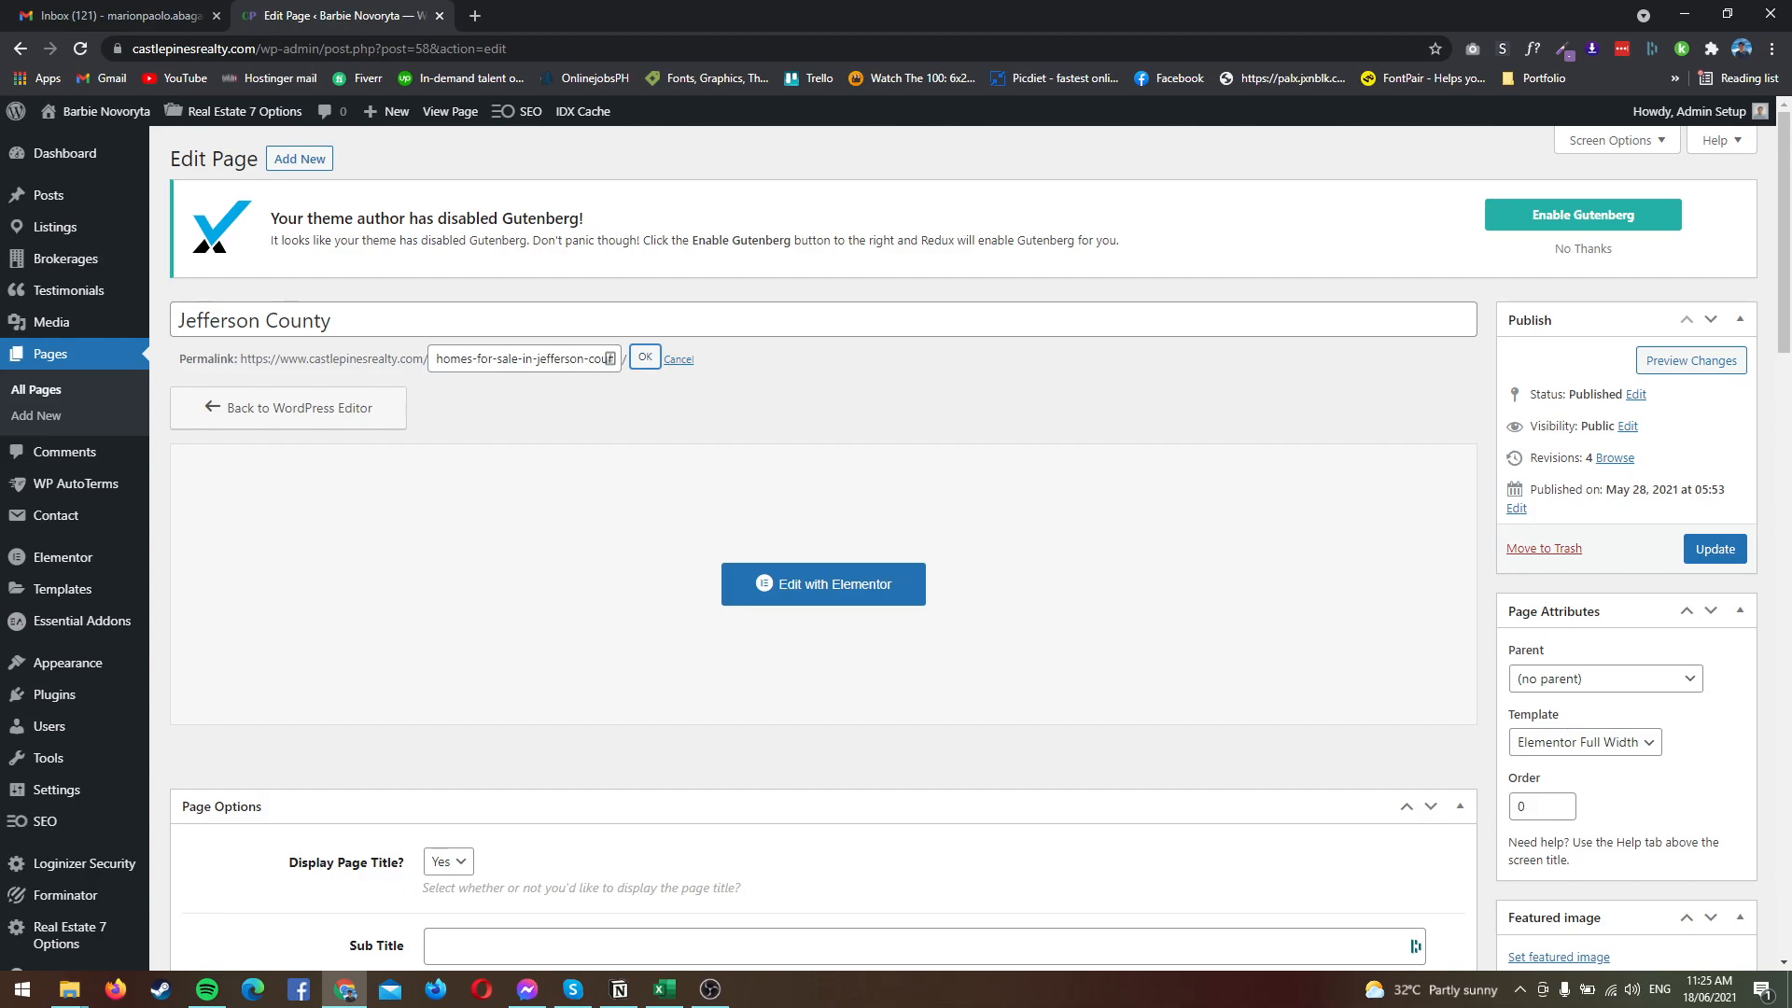
{"action": "key", "text": "Return"}
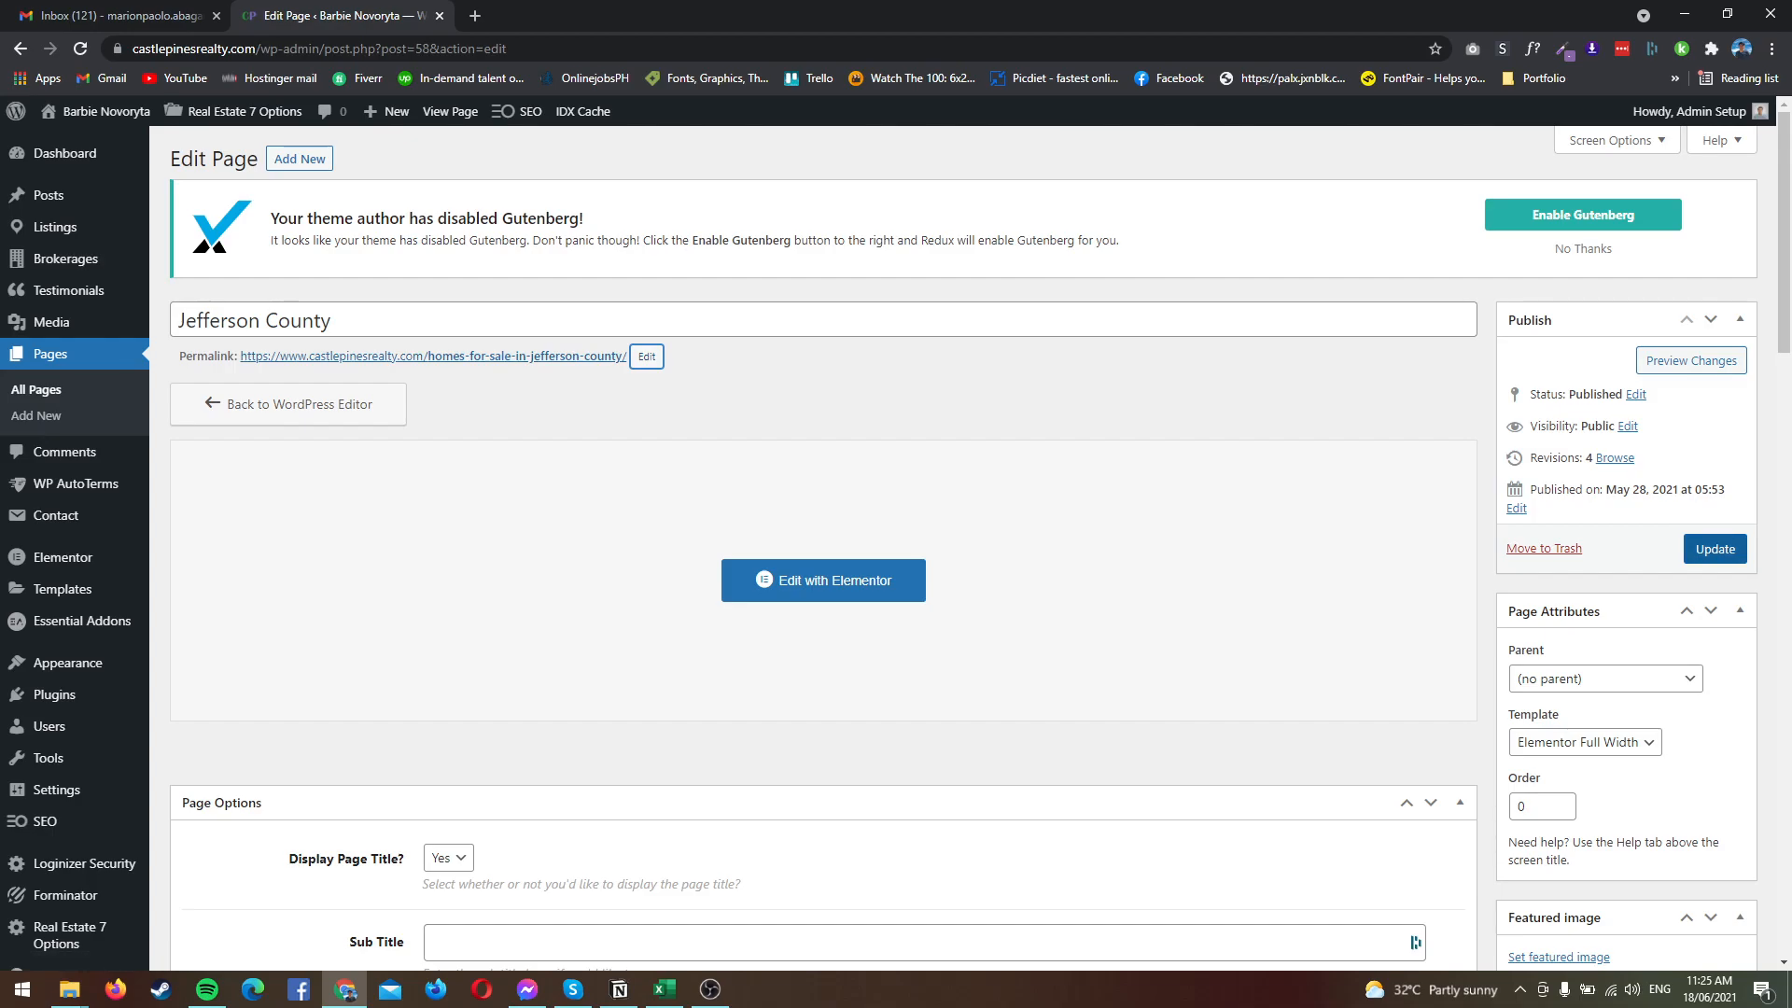
{"action": "left_click", "coordinate": [1716, 549]}
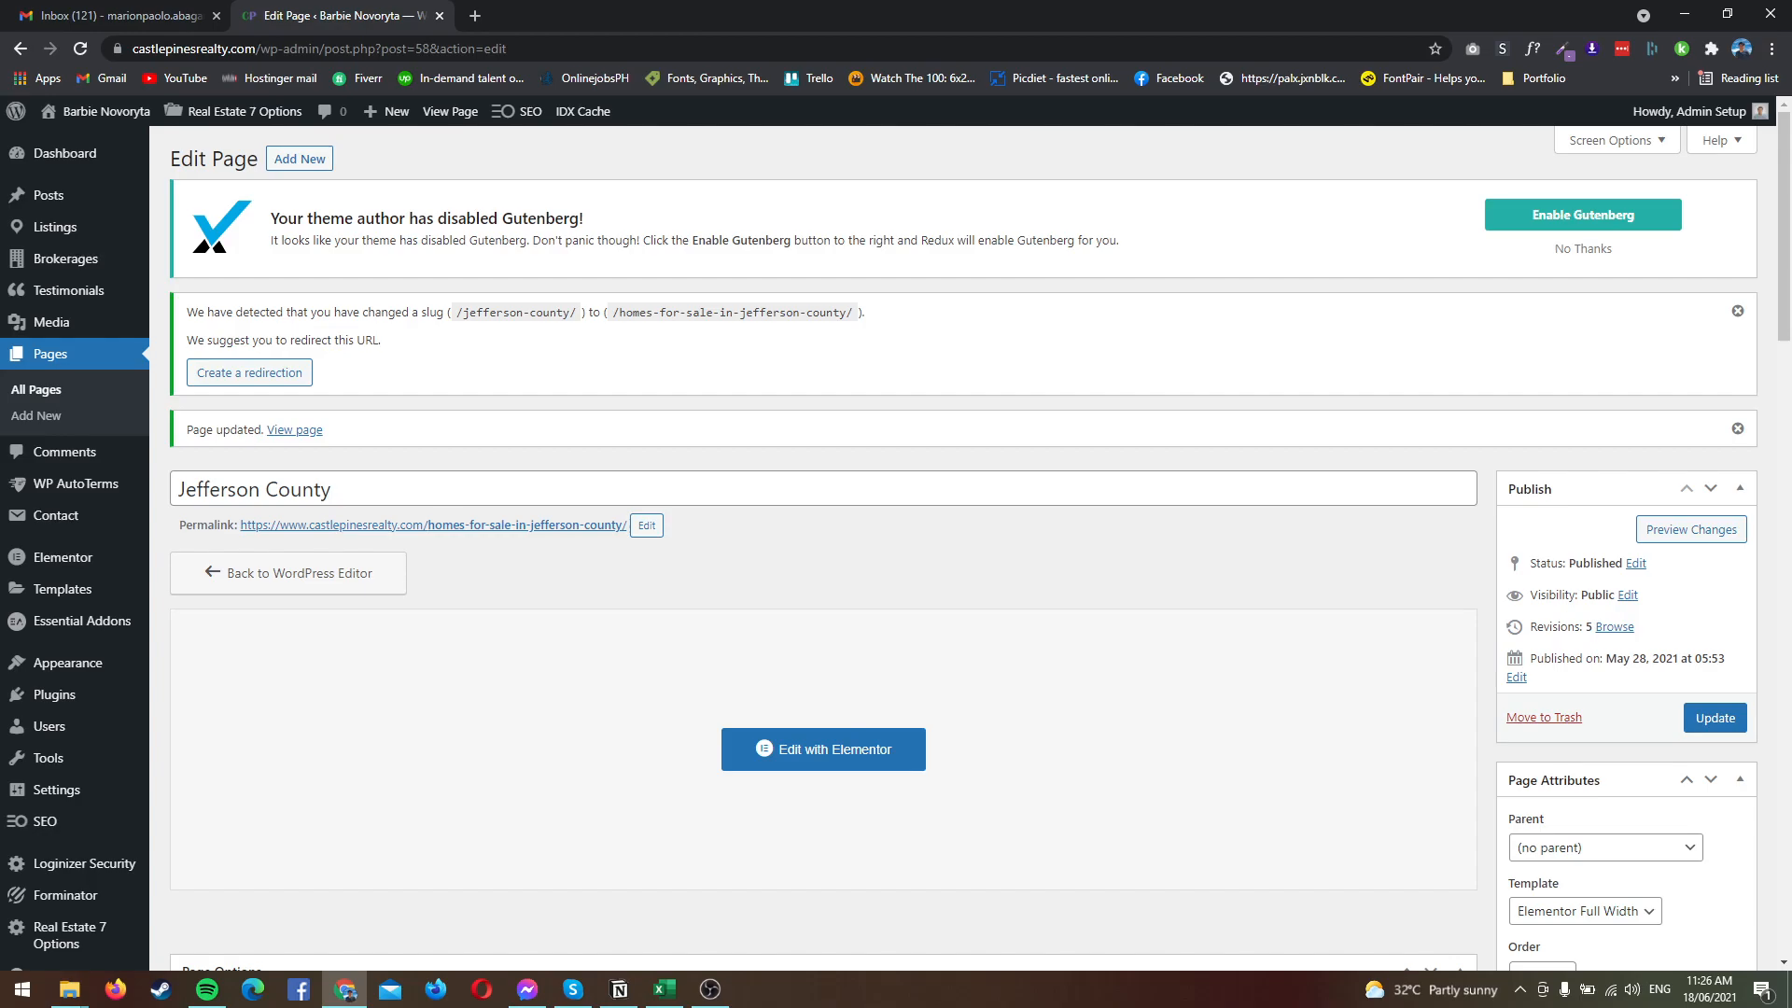
{"action": "left_click", "coordinate": [249, 373]}
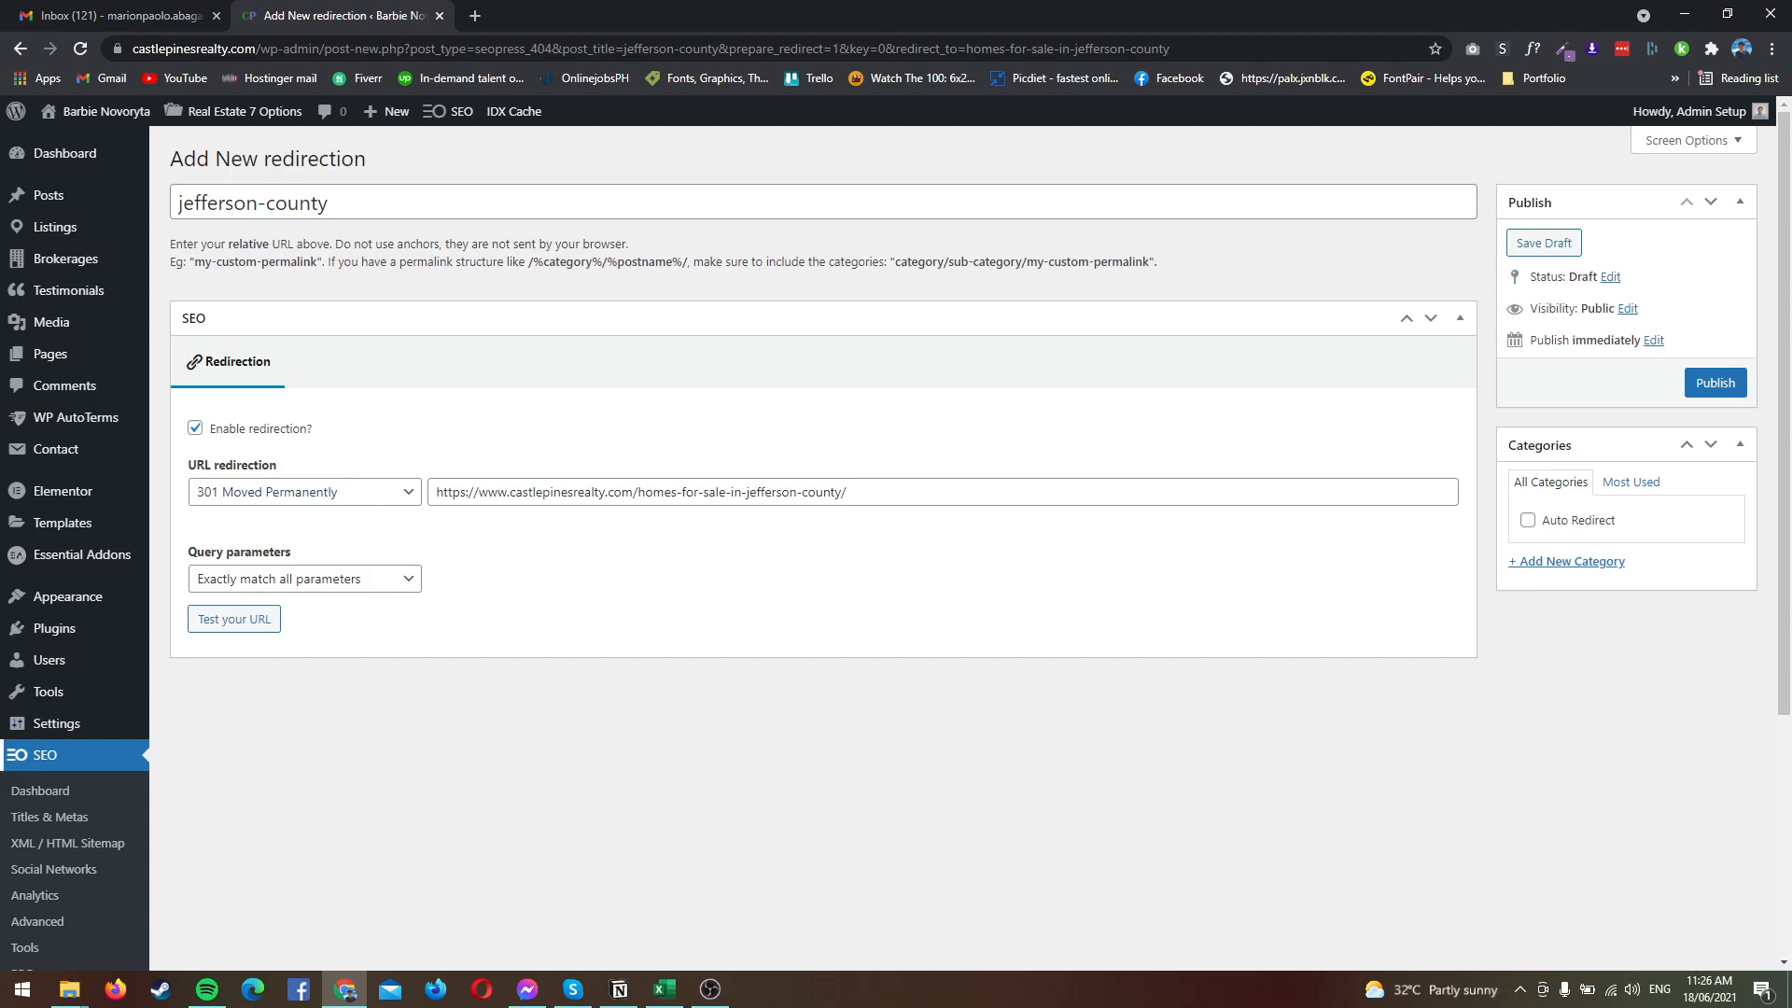
{"action": "scroll", "coordinate": [34, 756], "scroll_direction": "down", "scroll_amount": 2}
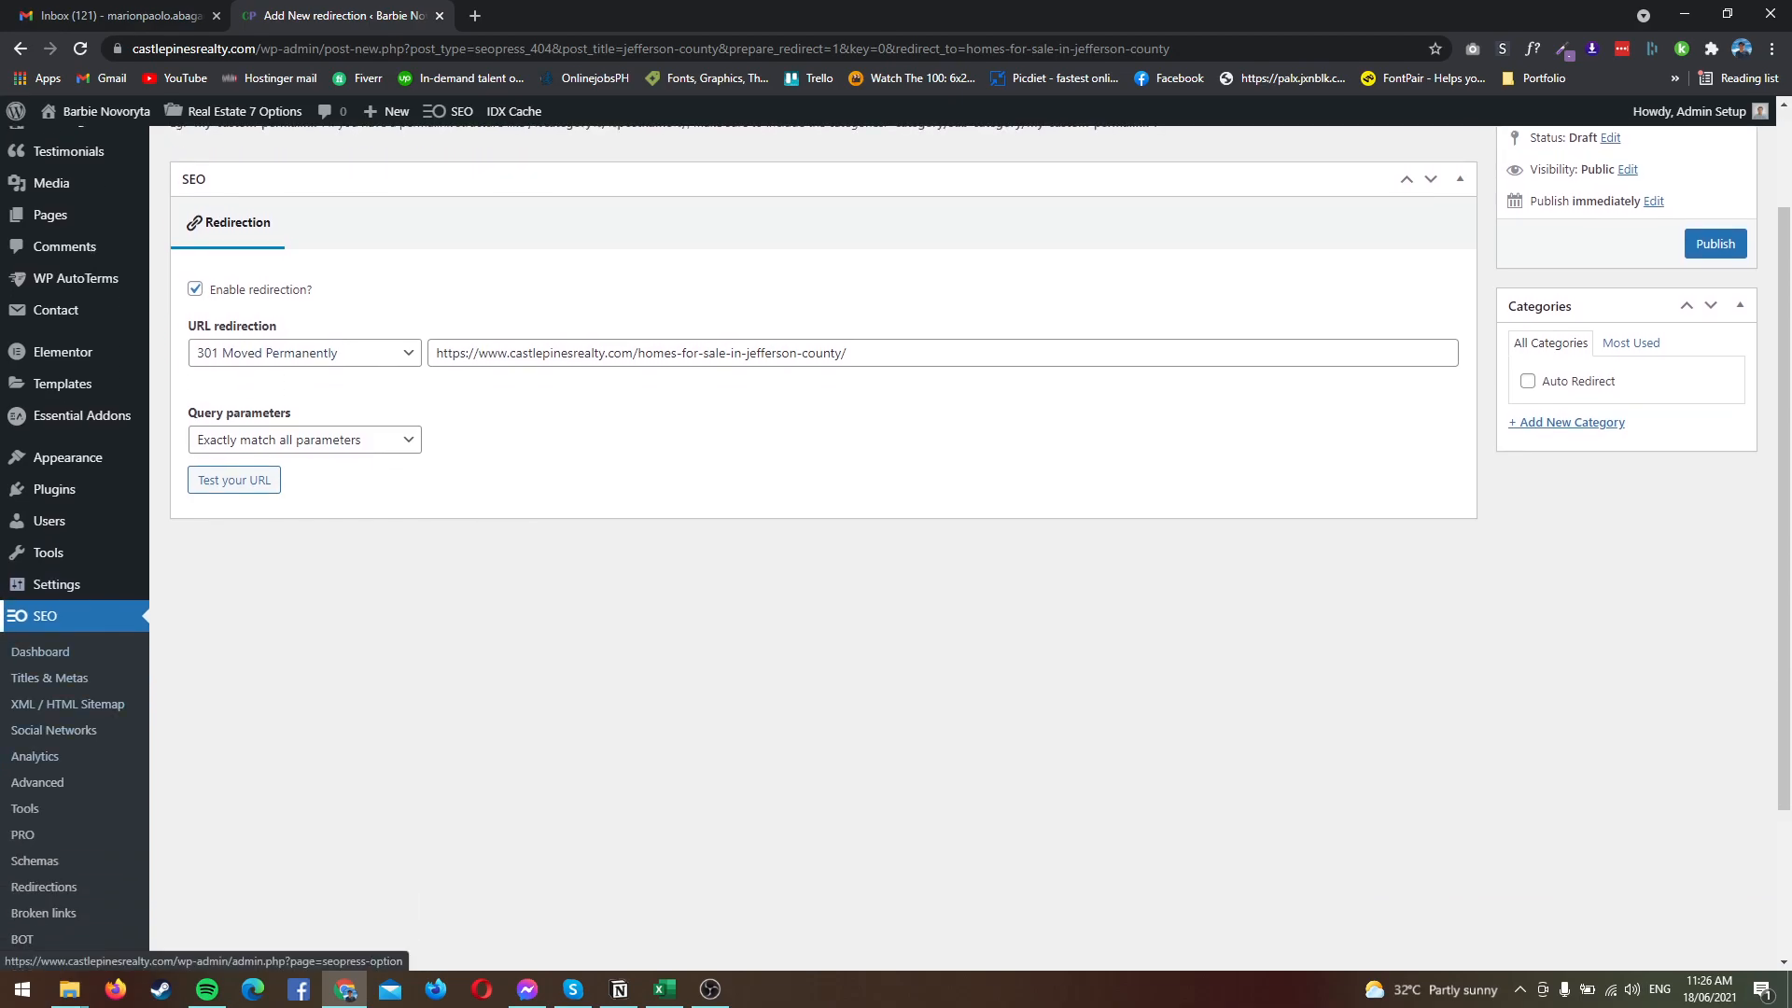
{"action": "scroll", "coordinate": [42, 682], "scroll_direction": "down", "scroll_amount": 2}
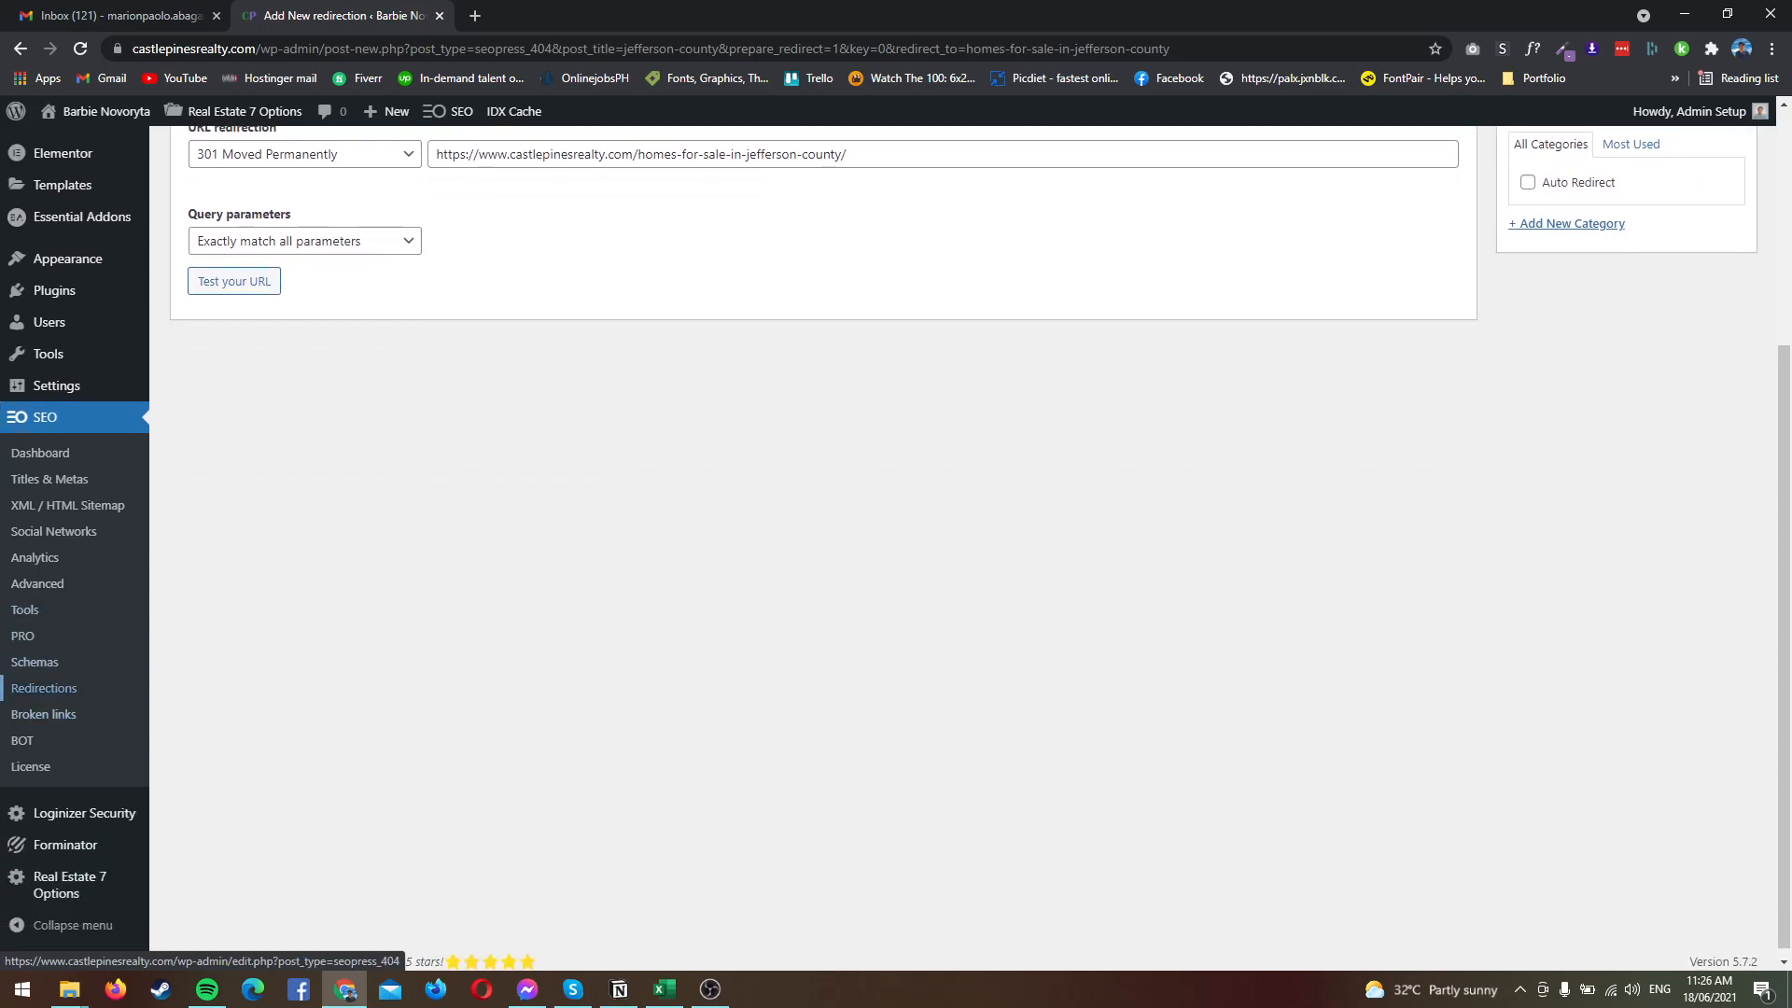
{"action": "scroll", "coordinate": [42, 687], "scroll_direction": "up", "scroll_amount": 3}
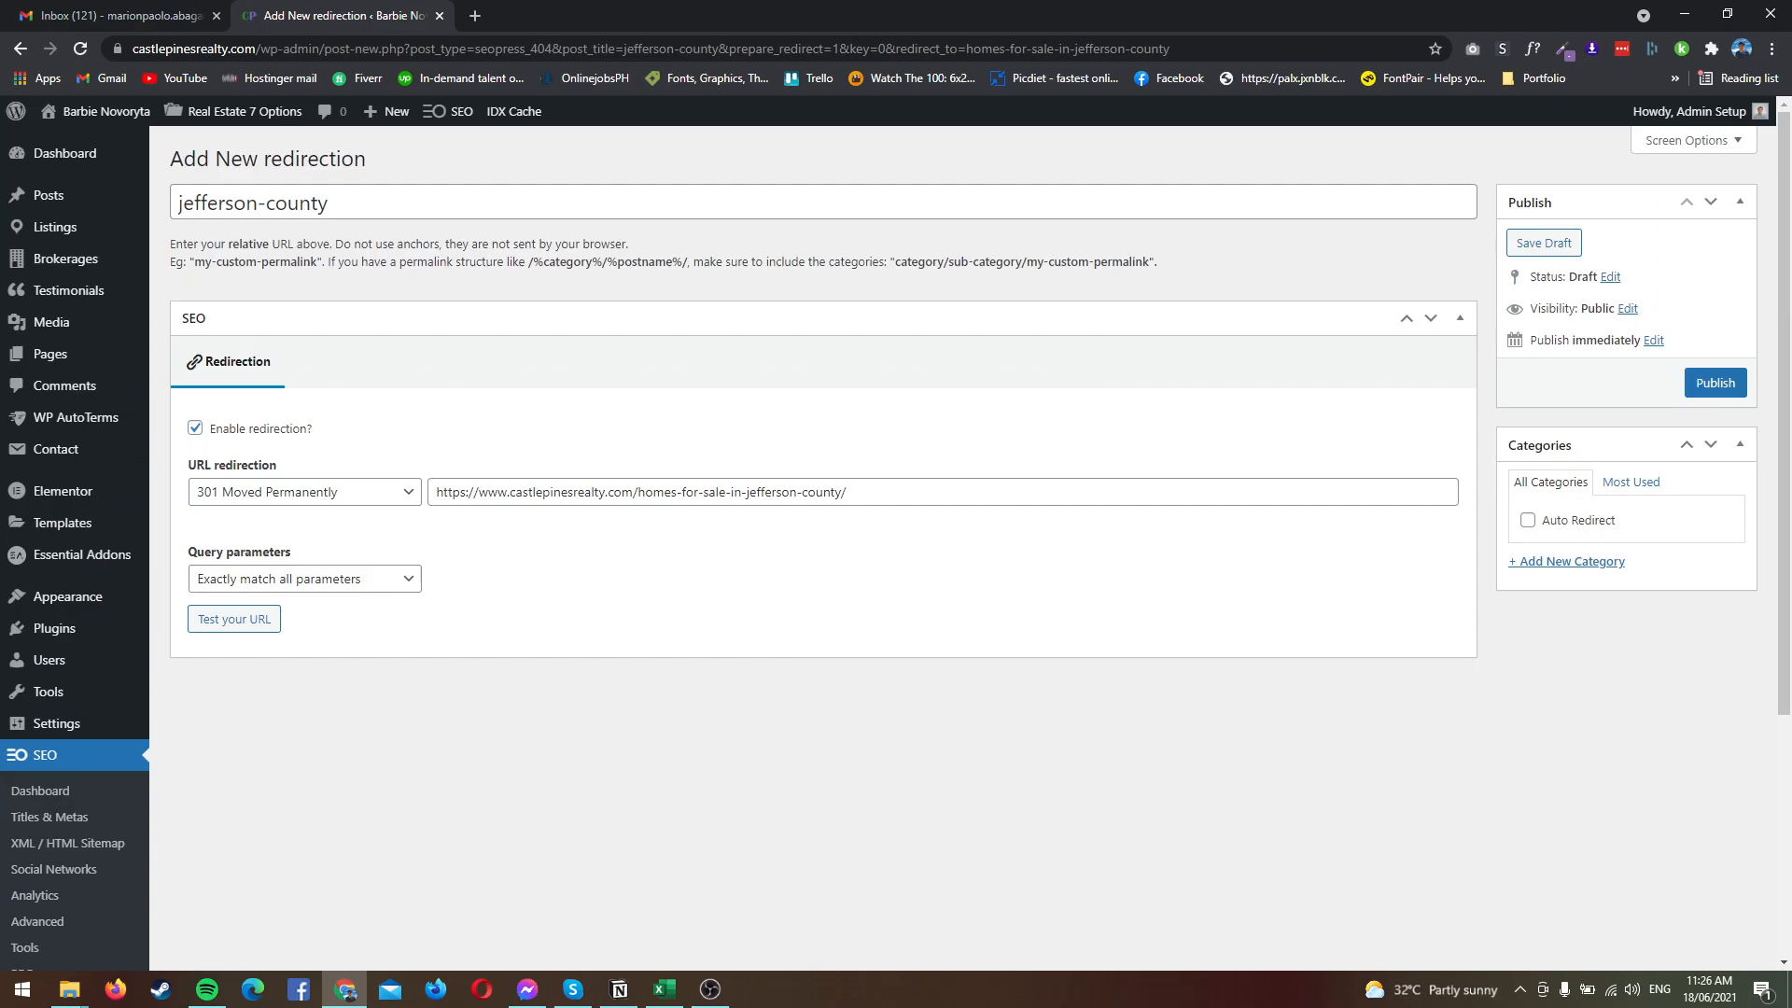
{"action": "left_click", "coordinate": [328, 203]}
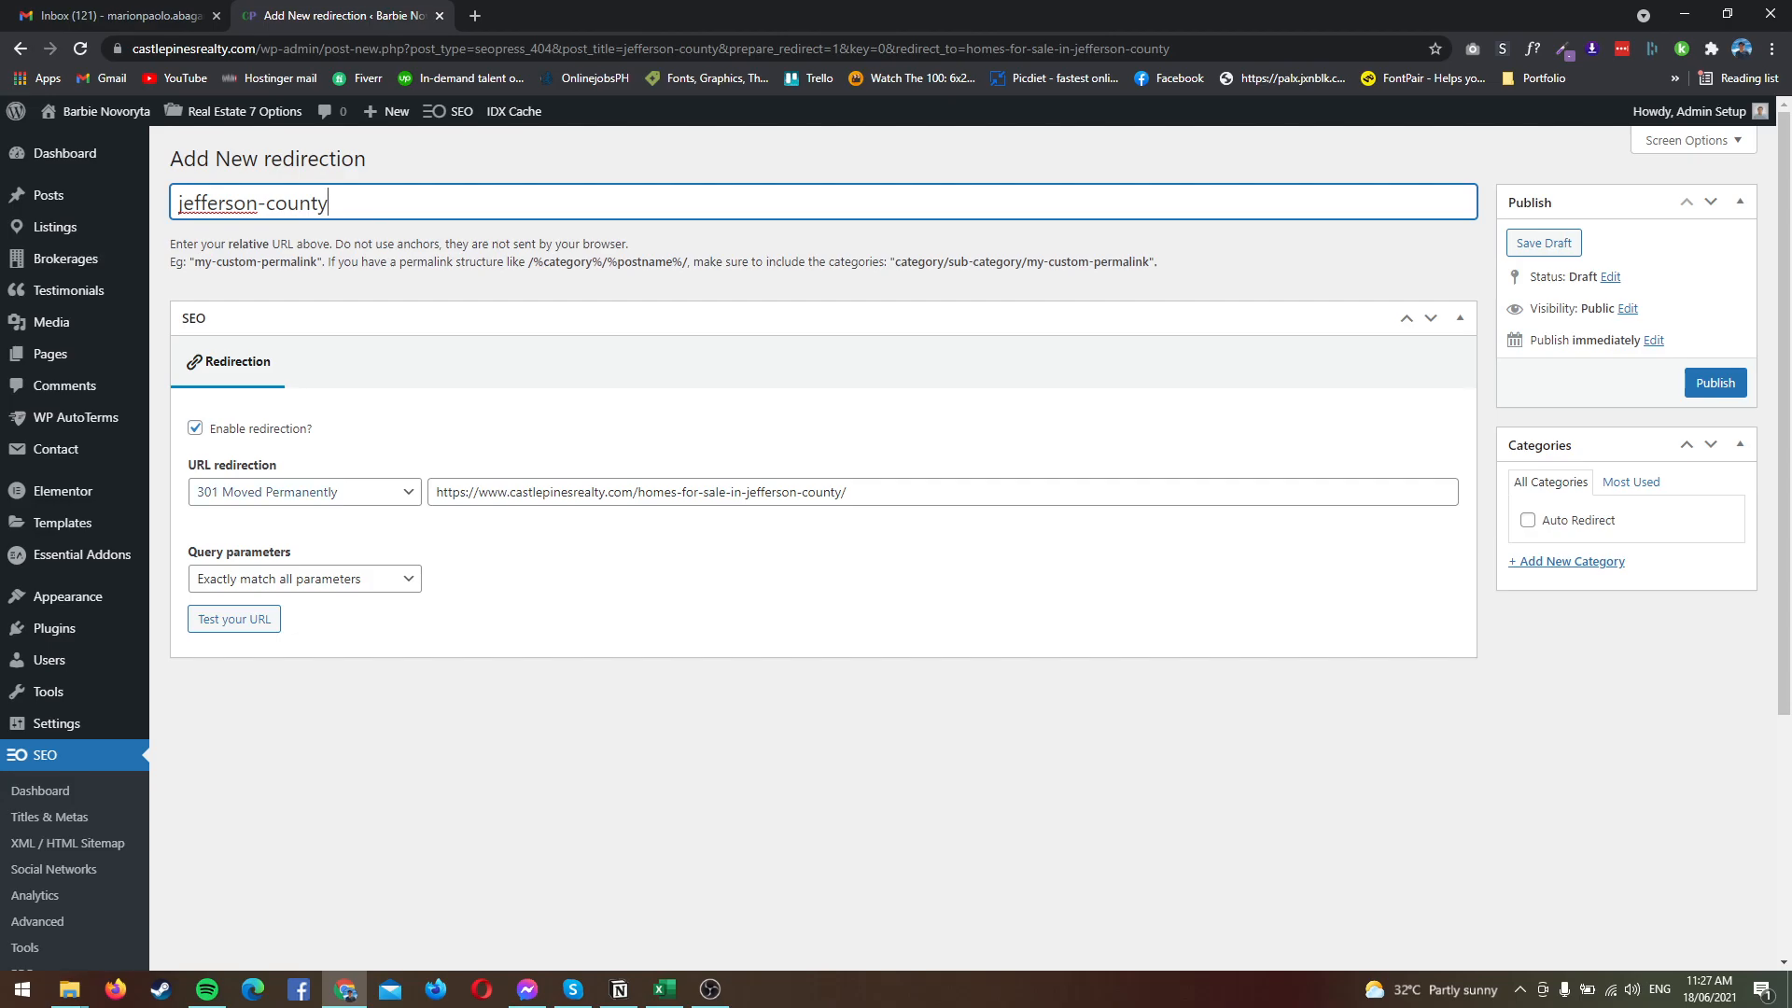
{"action": "left_click", "coordinate": [304, 491]}
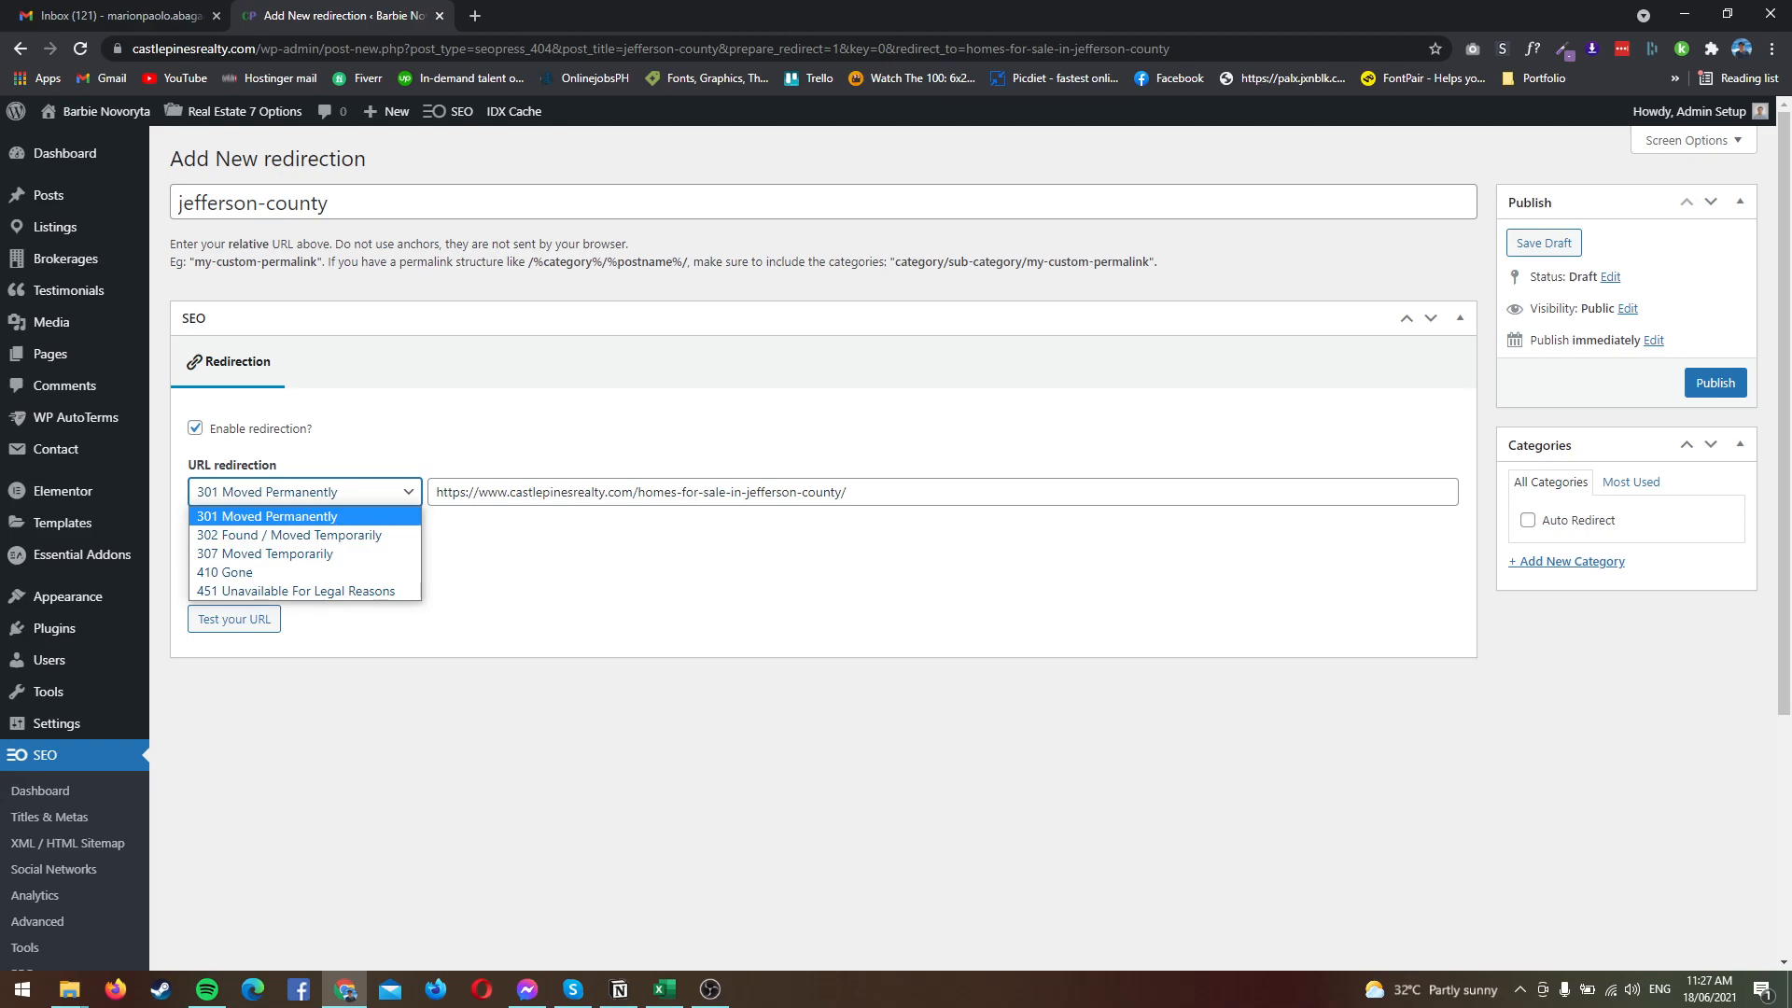
{"action": "key", "text": "Escape"}
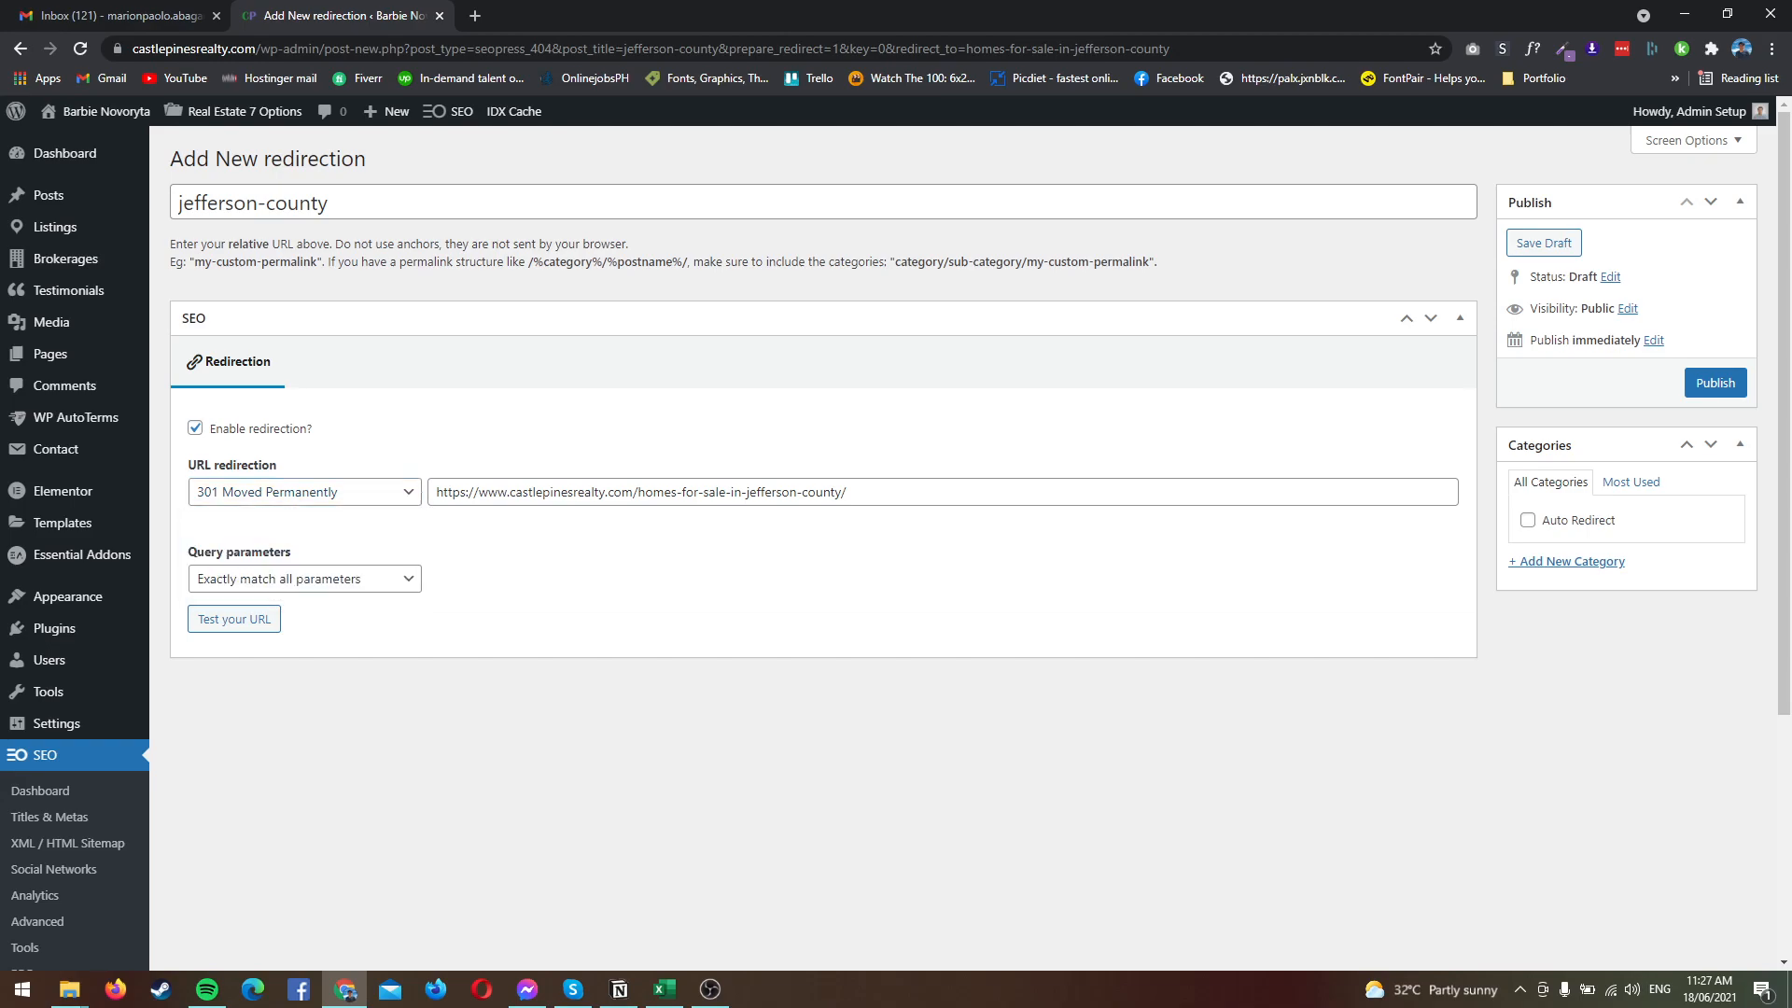
{"action": "left_click", "coordinate": [338, 579]}
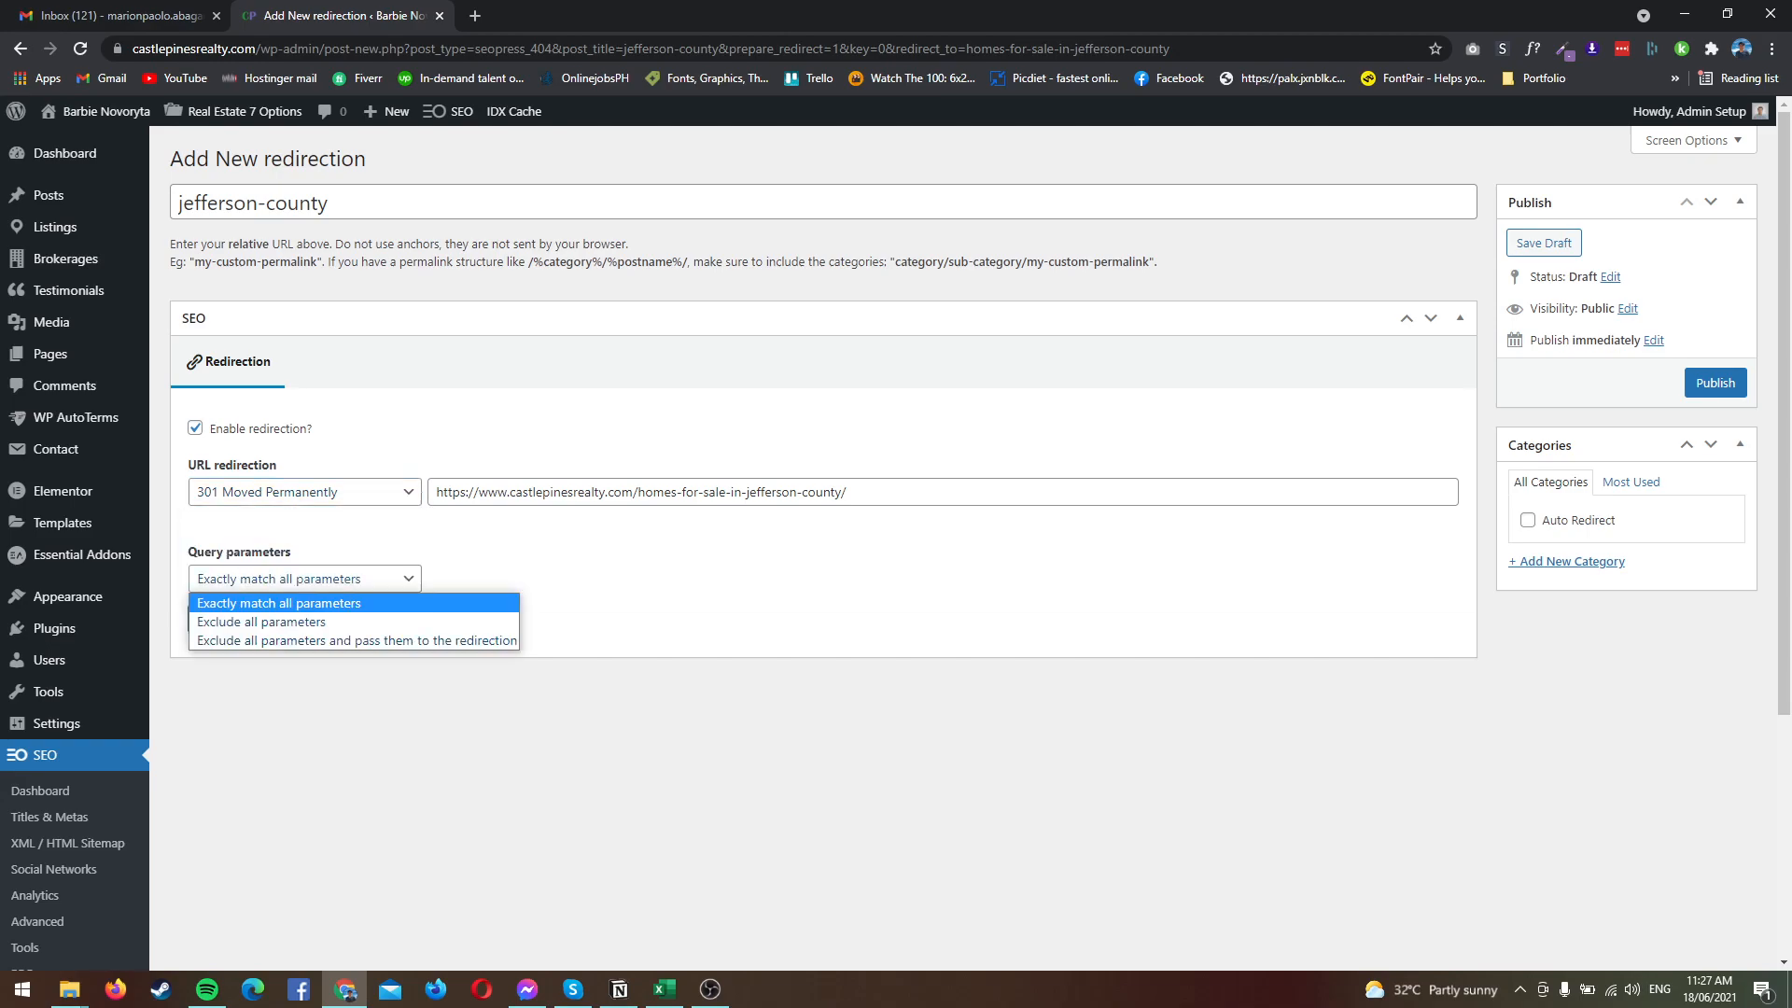
{"action": "key", "text": "Escape"}
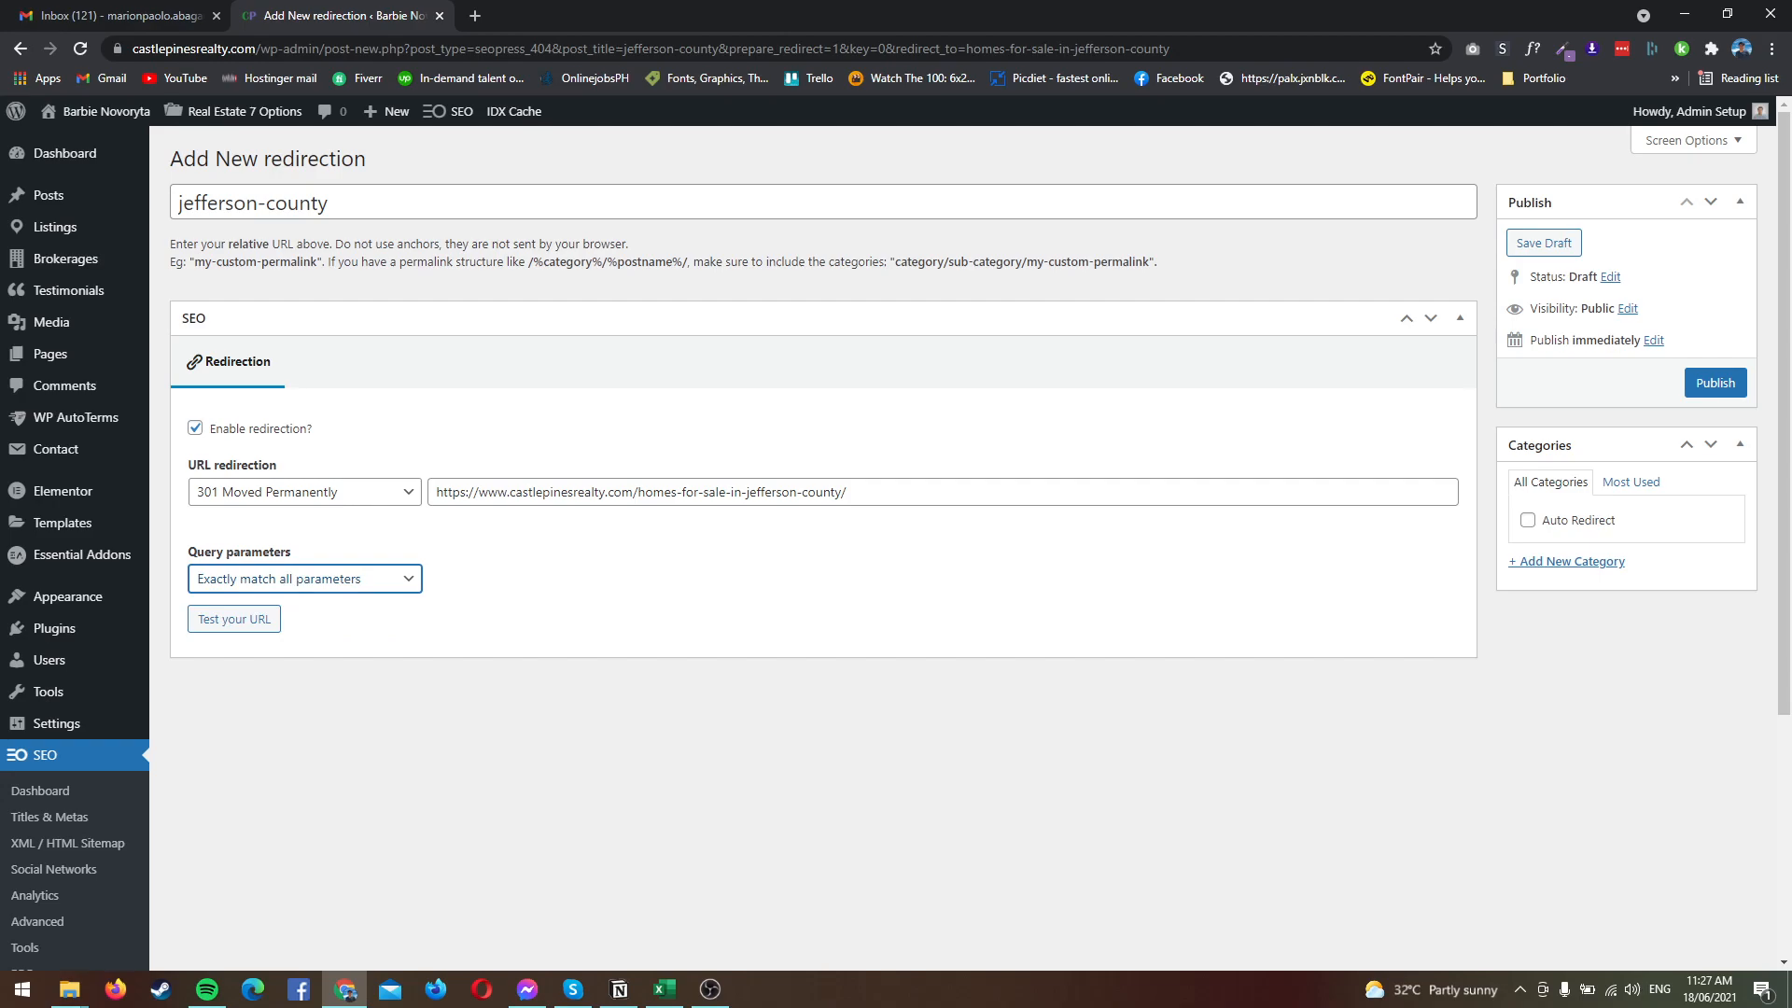
{"action": "left_click", "coordinate": [1716, 382]}
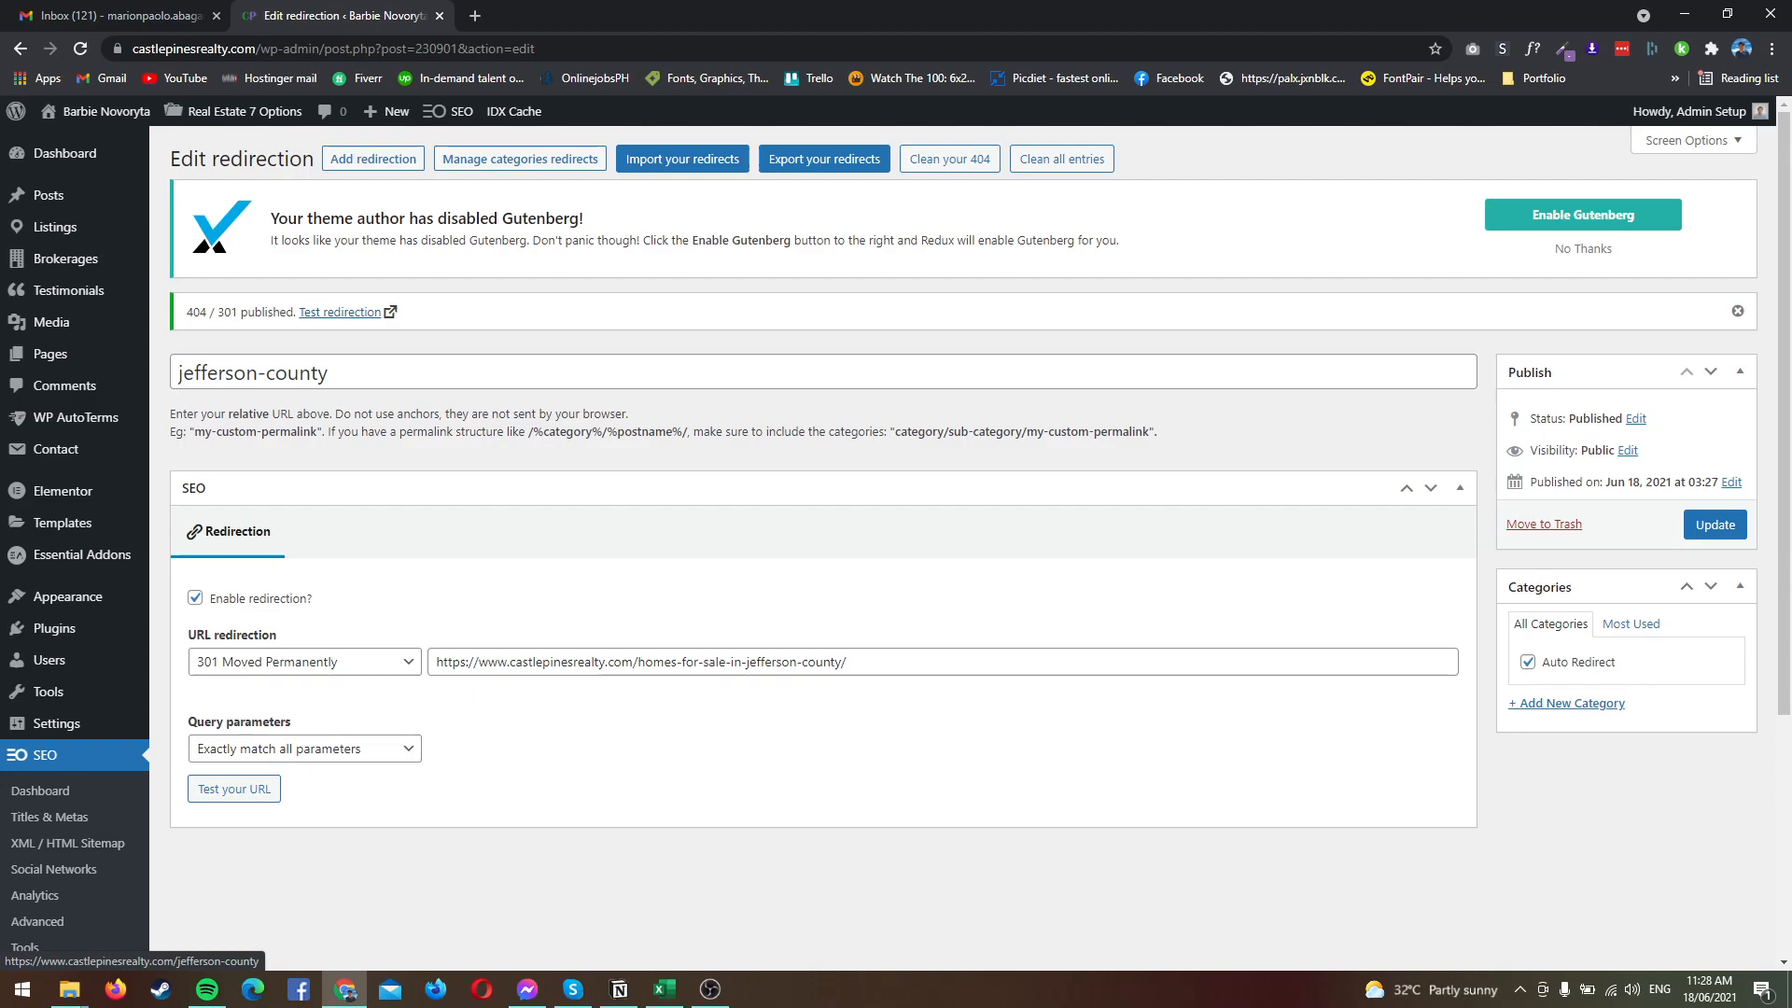
- Test the published jefferson-county redirection and check the URL slug of the page it opens
{"action": "left_click", "coordinate": [340, 311]}
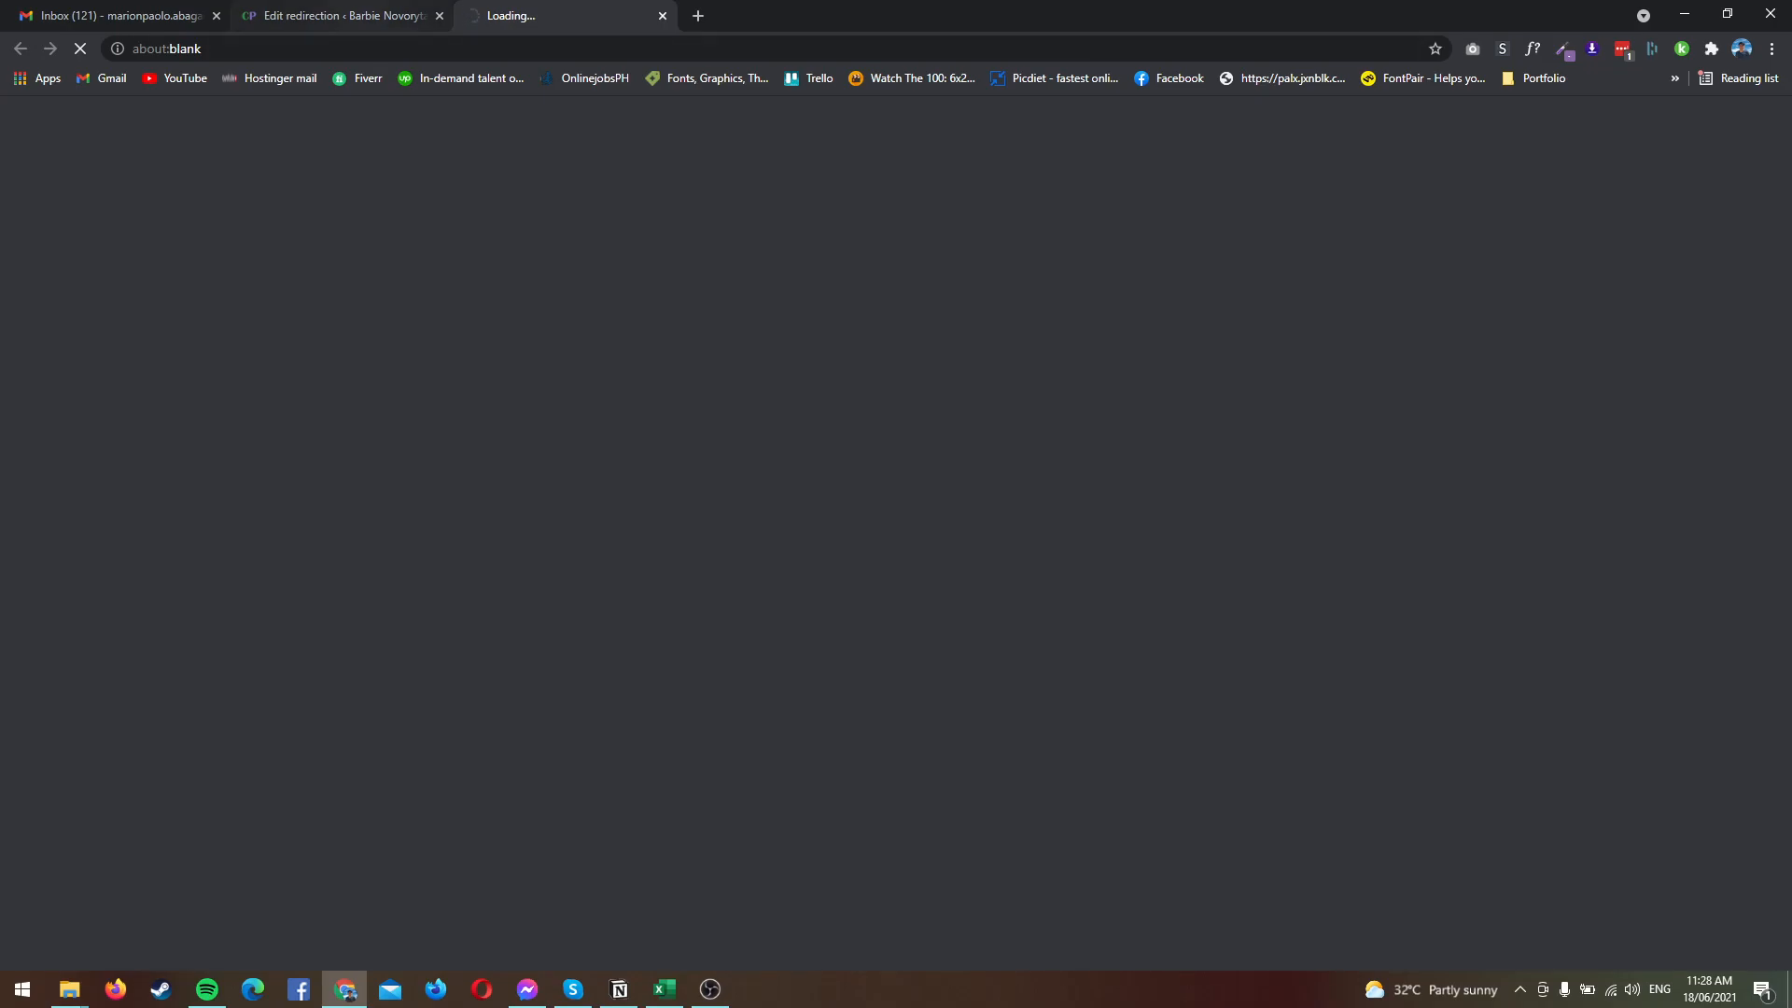
{"action": "left_click", "coordinate": [342, 15]}
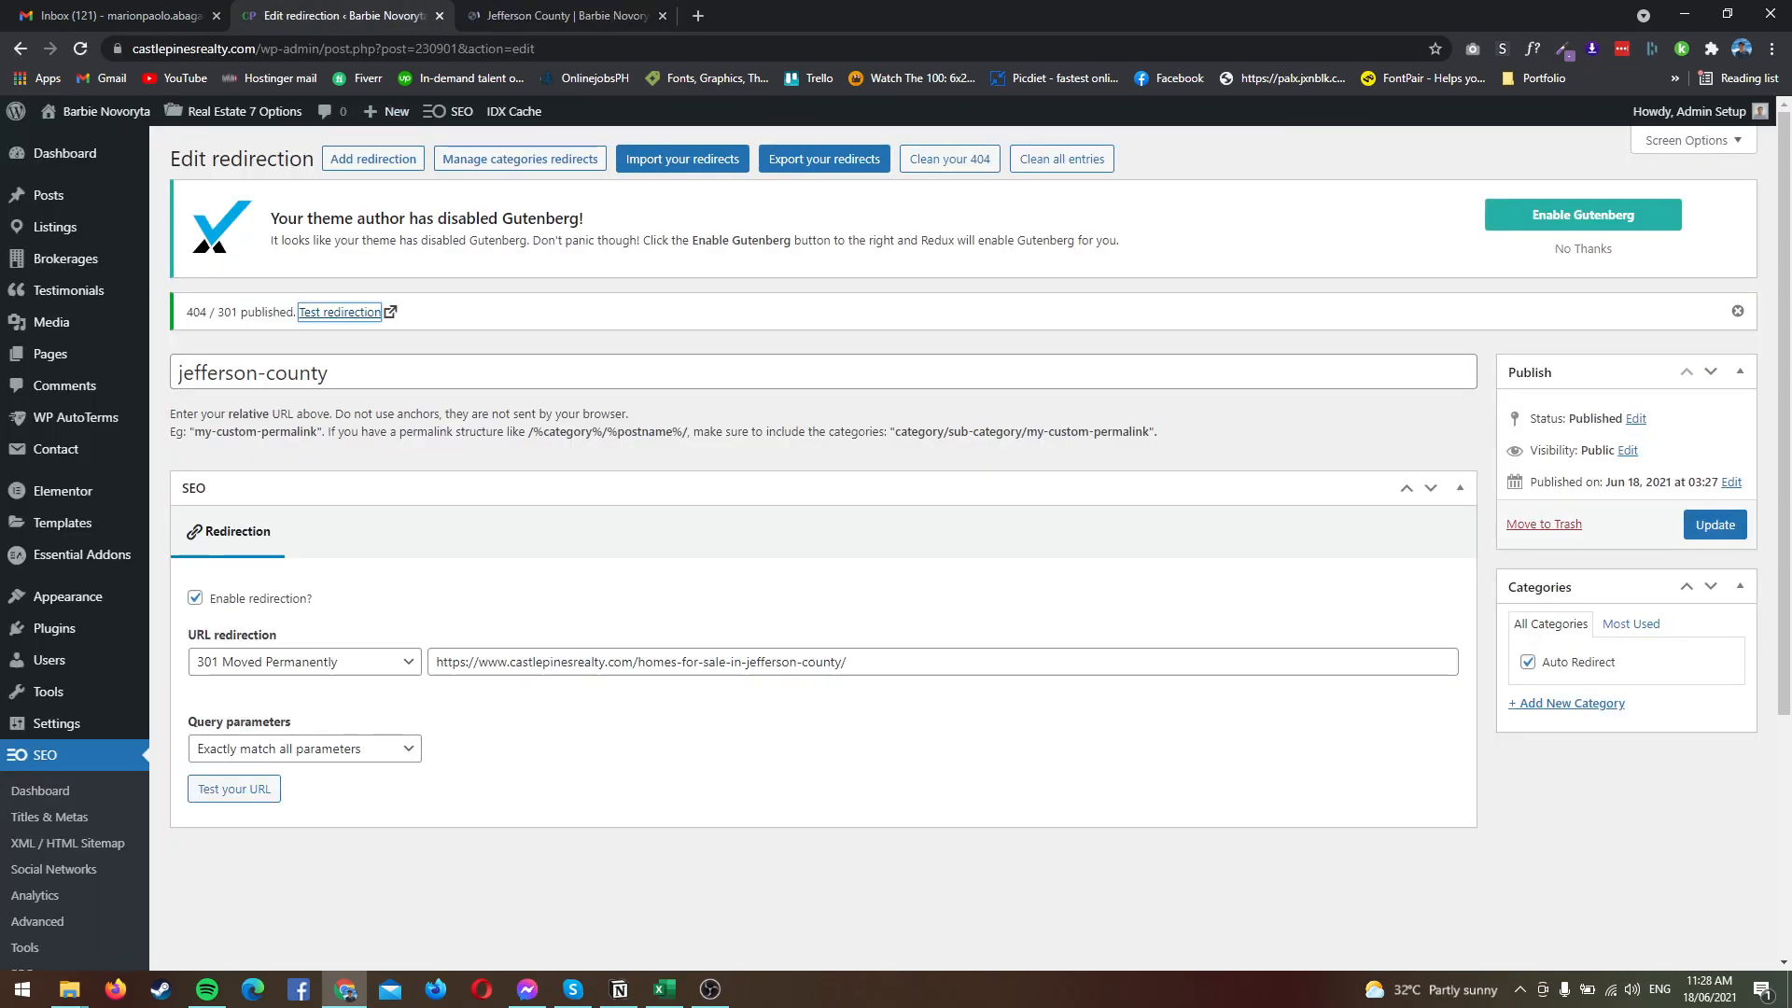
{"action": "left_click", "coordinate": [560, 15]}
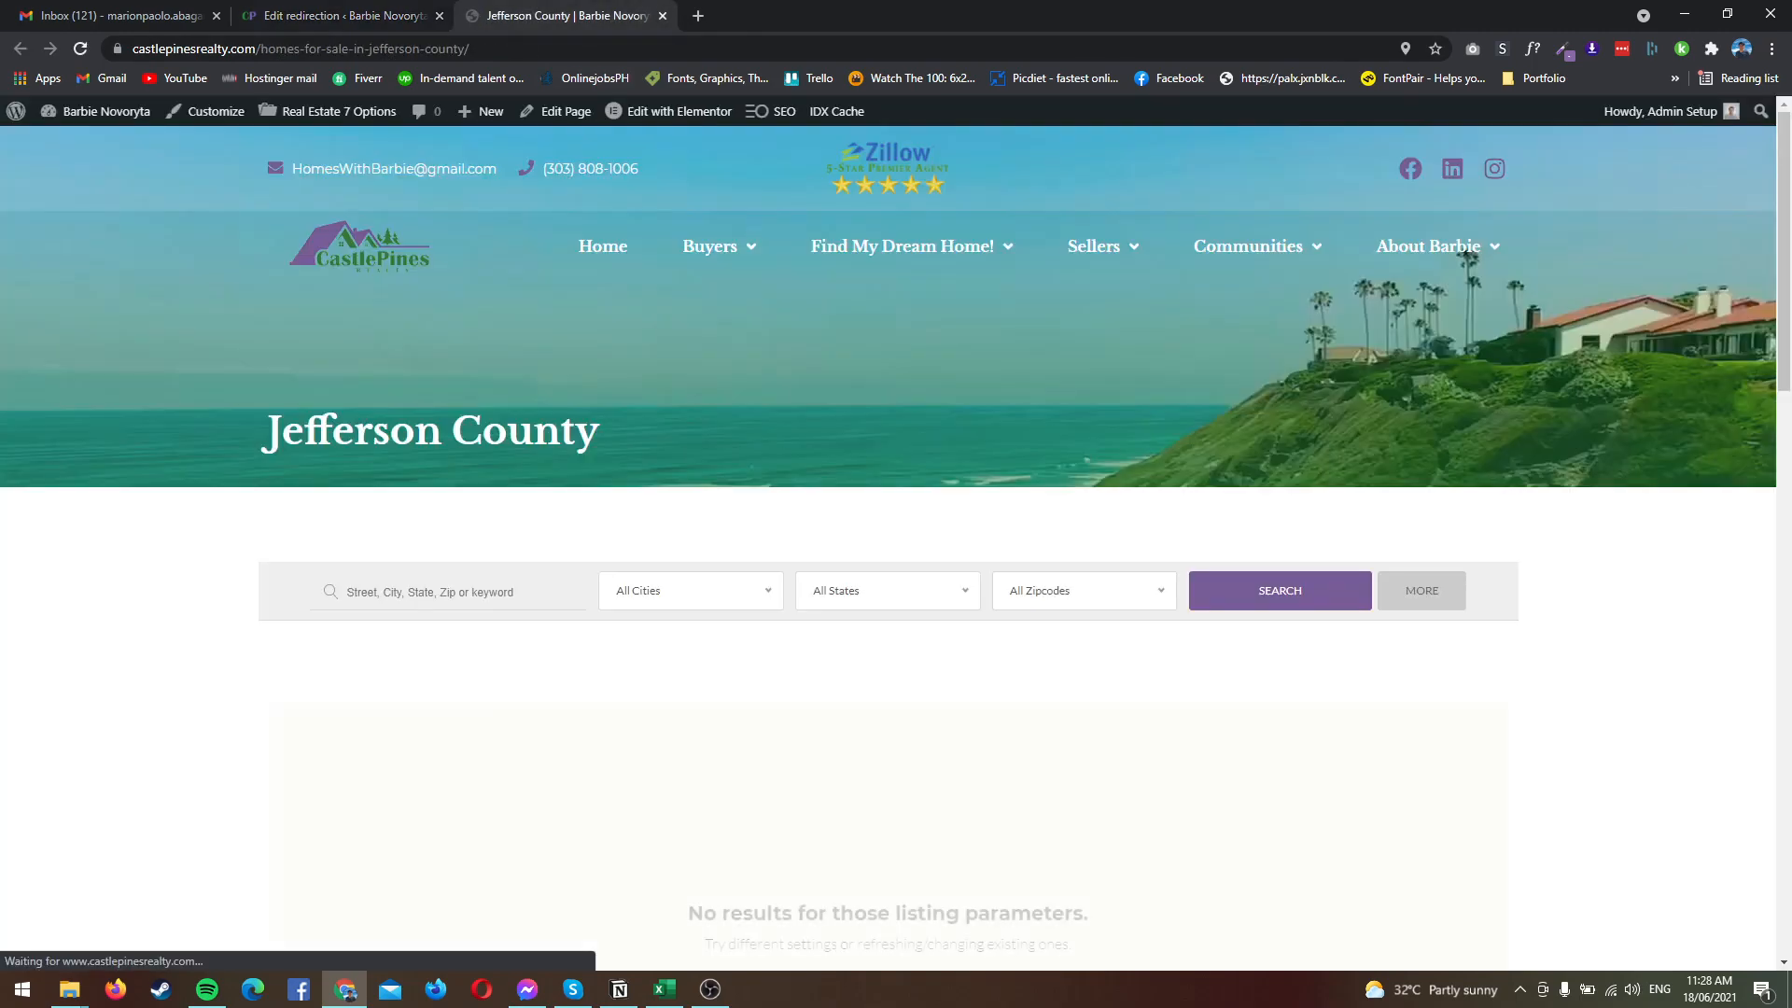
{"action": "left_click_drag", "start_coordinate": [261, 49], "coordinate": [472, 49]}
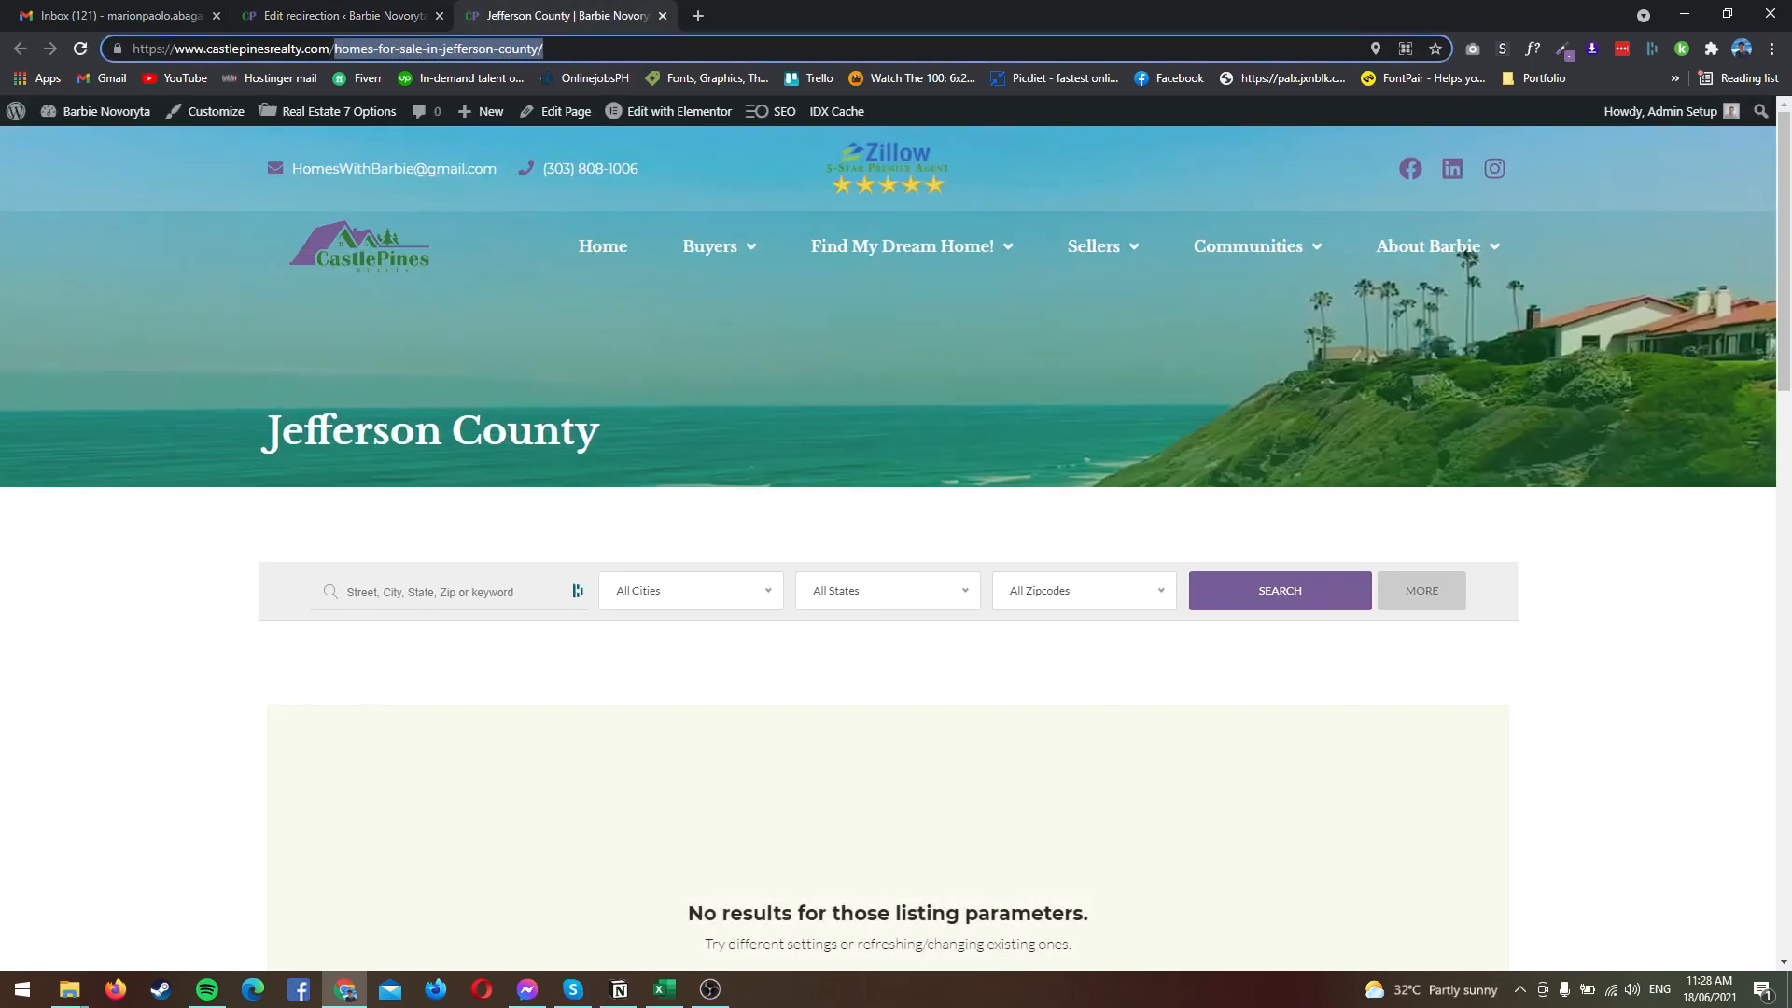
{"action": "left_click", "coordinate": [544, 48]}
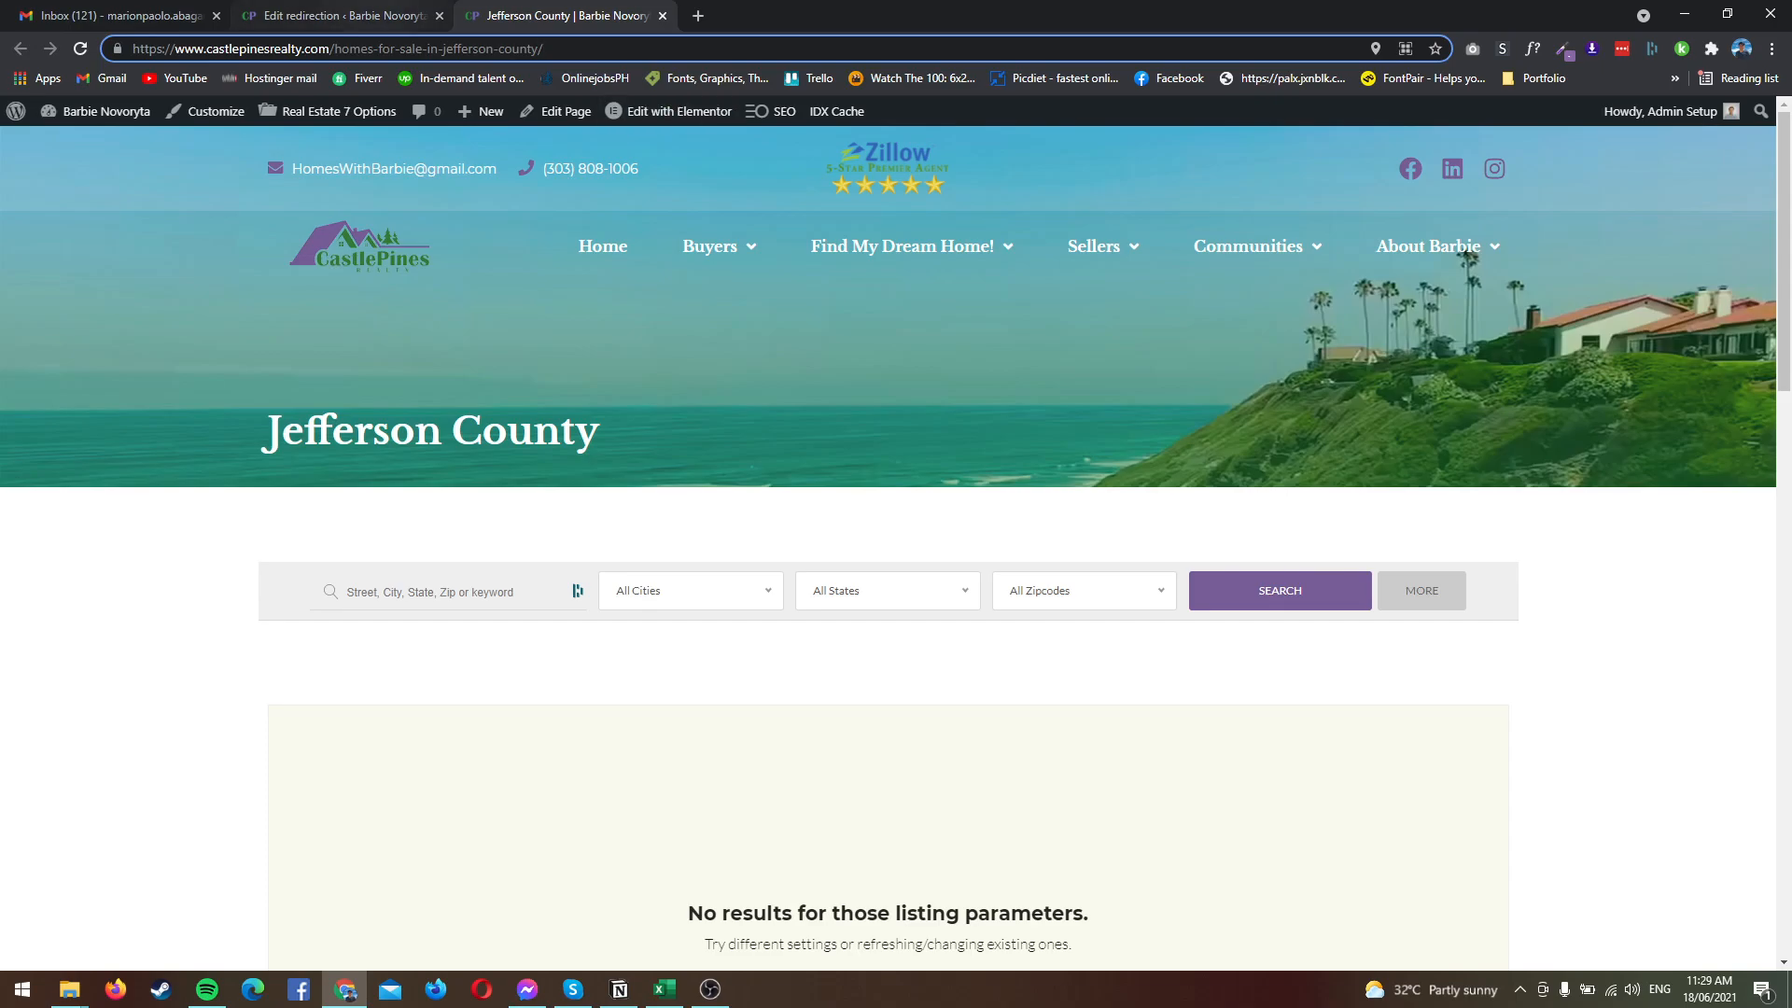
{"action": "left_click", "coordinate": [383, 15]}
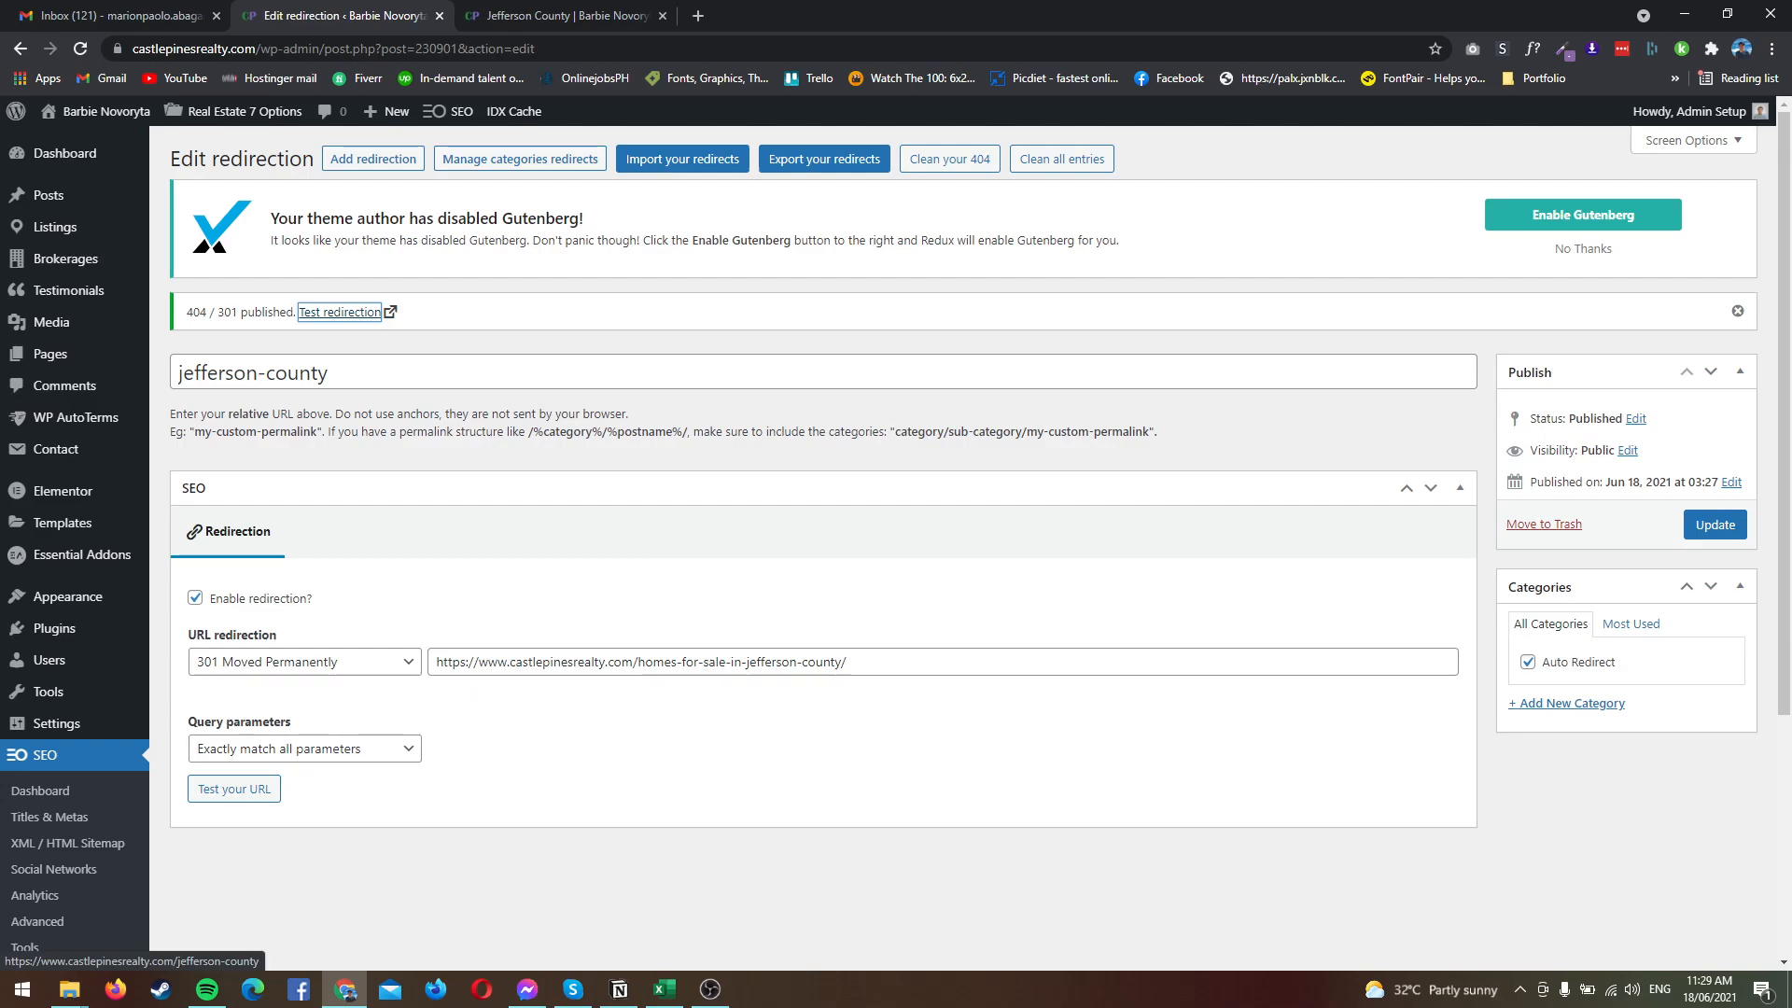
{"action": "left_click", "coordinate": [532, 49]}
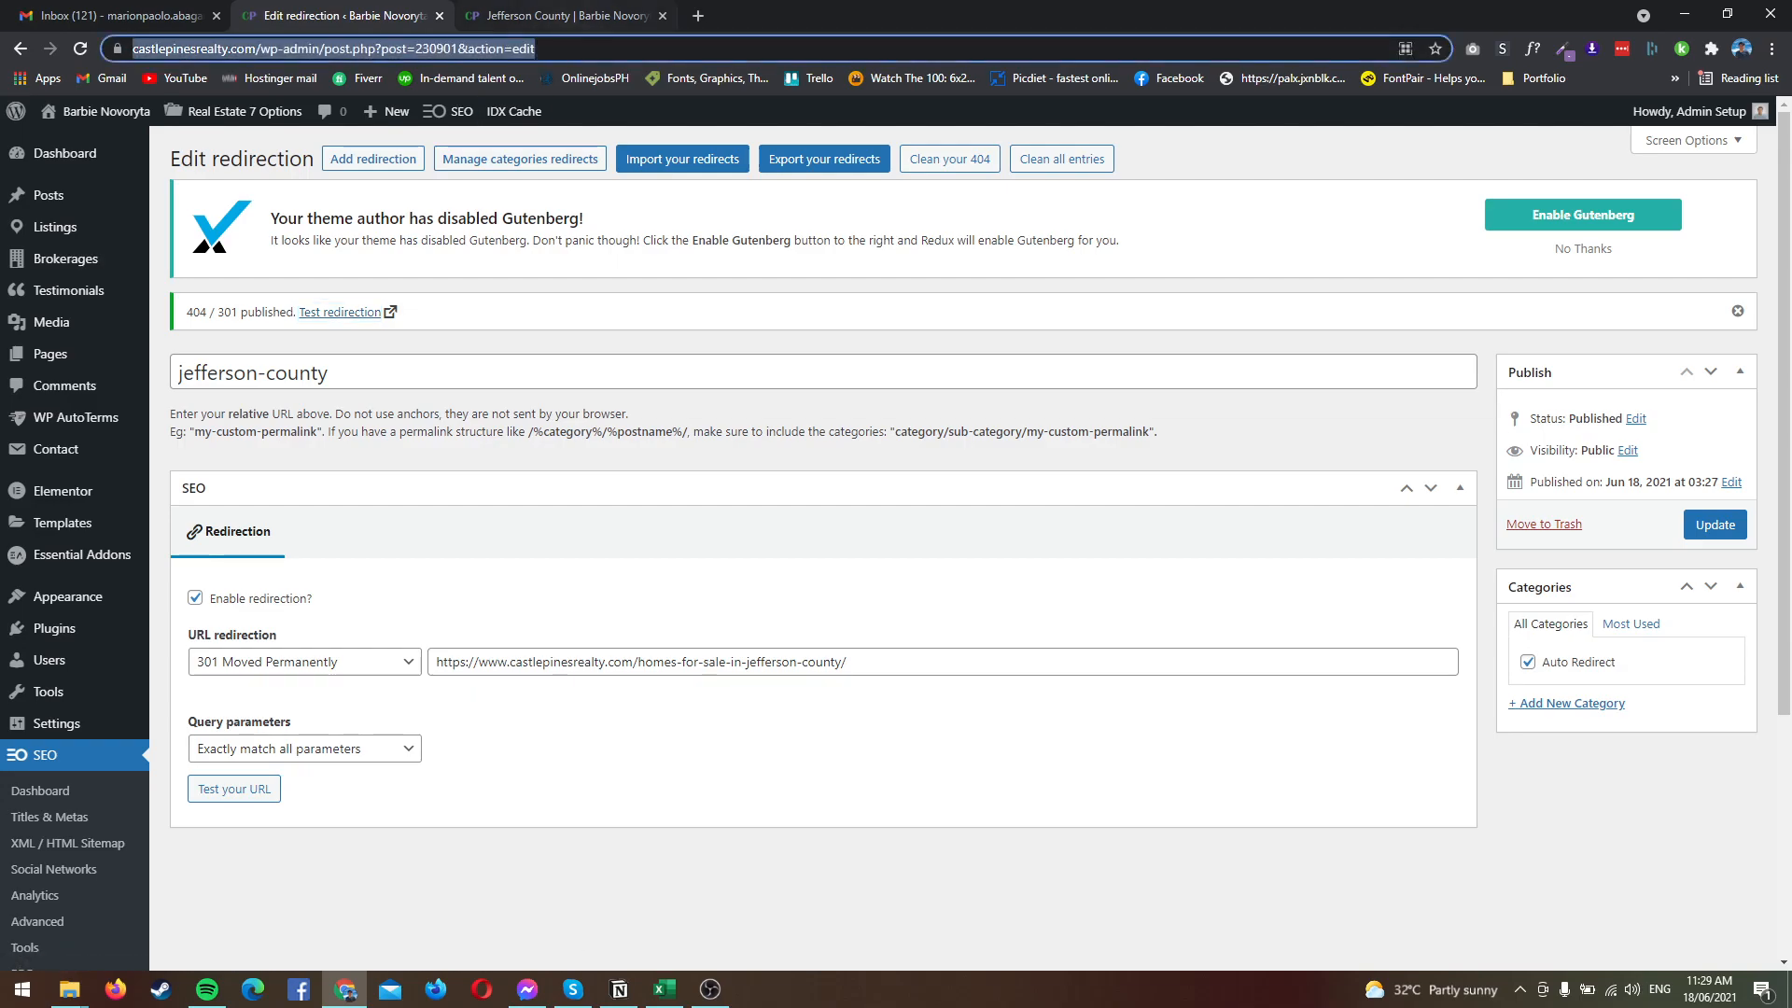
{"action": "left_click", "coordinate": [560, 15]}
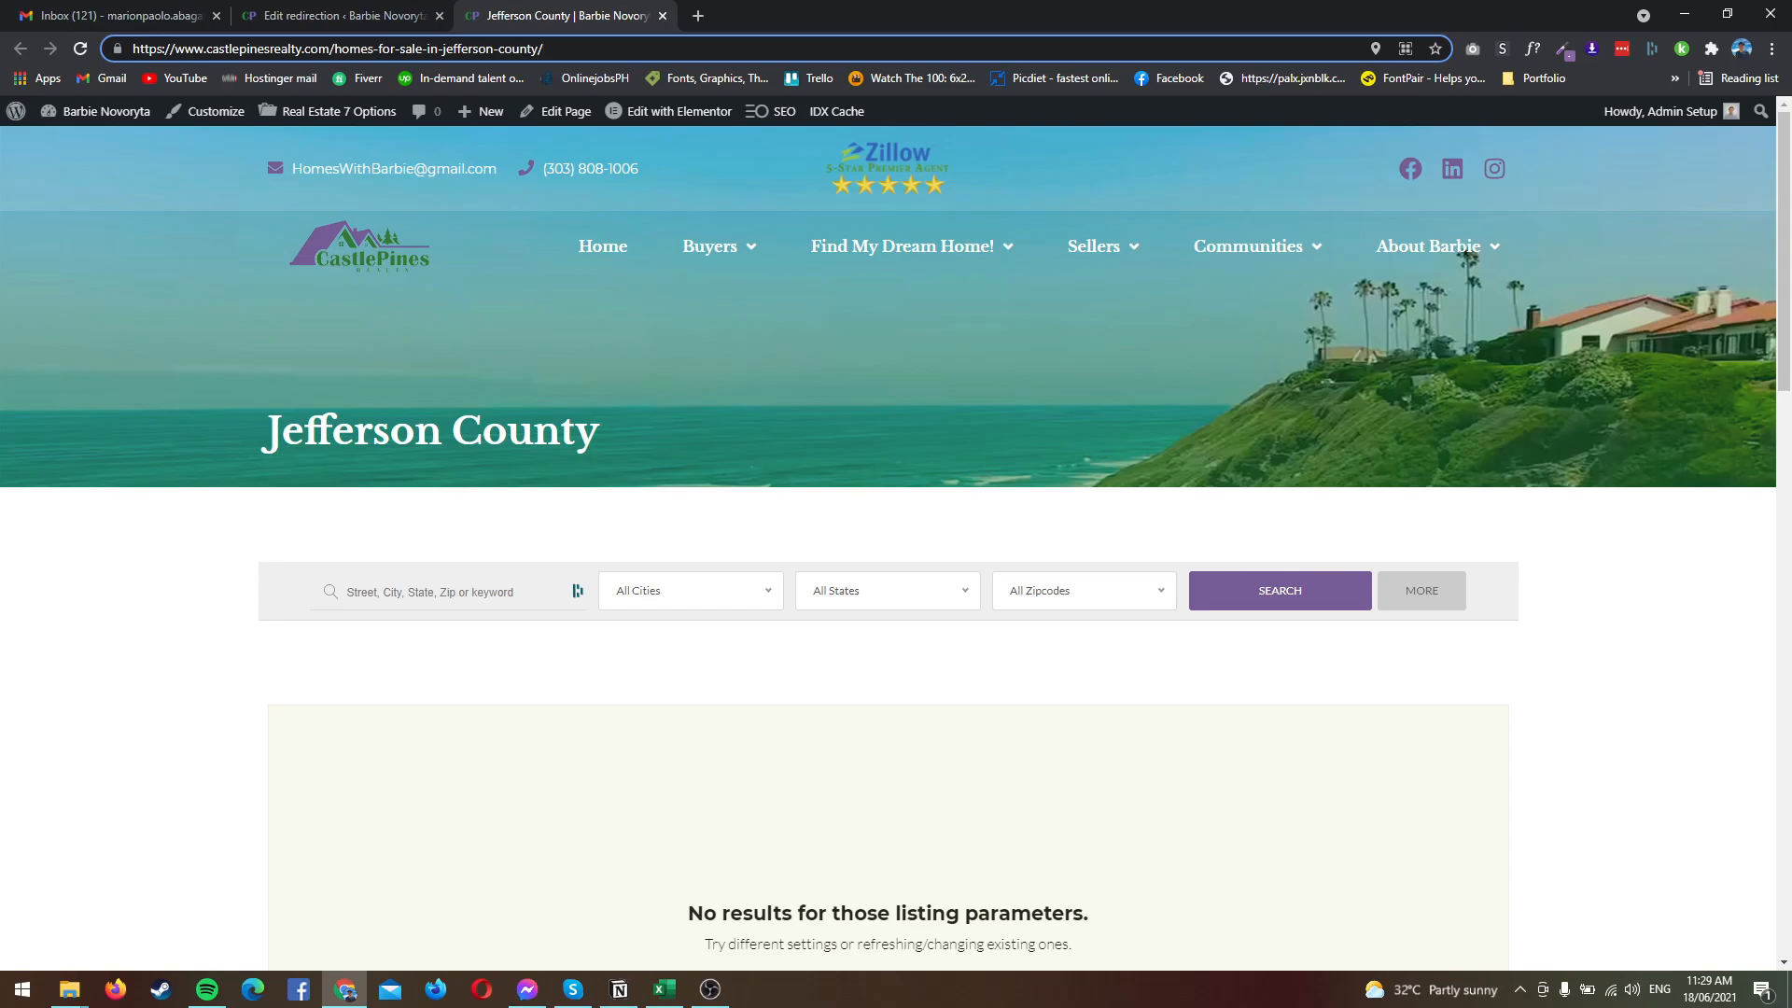
{"action": "scroll", "coordinate": [896, 560], "scroll_direction": "down", "scroll_amount": 3}
{"action": "scroll", "coordinate": [896, 560], "scroll_direction": "up", "scroll_amount": 3}
{"action": "key", "text": "ctrl+shift+Tab"}
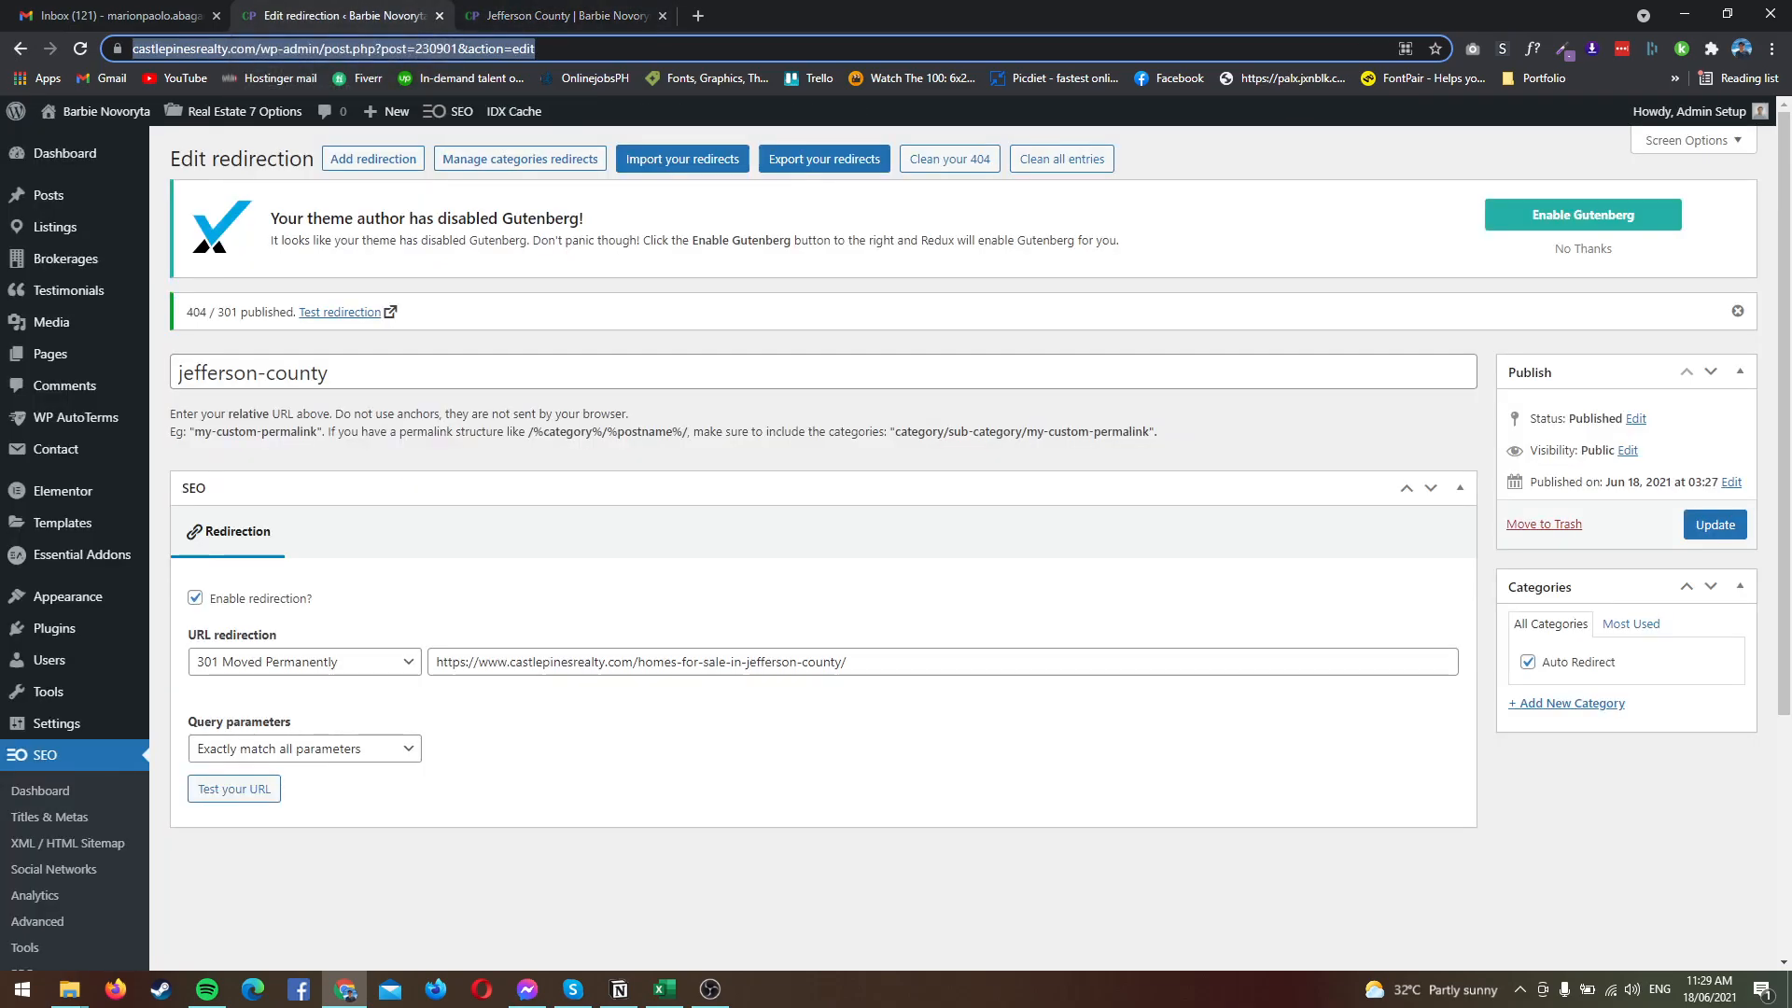
{"action": "key", "text": "ctrl+Tab"}
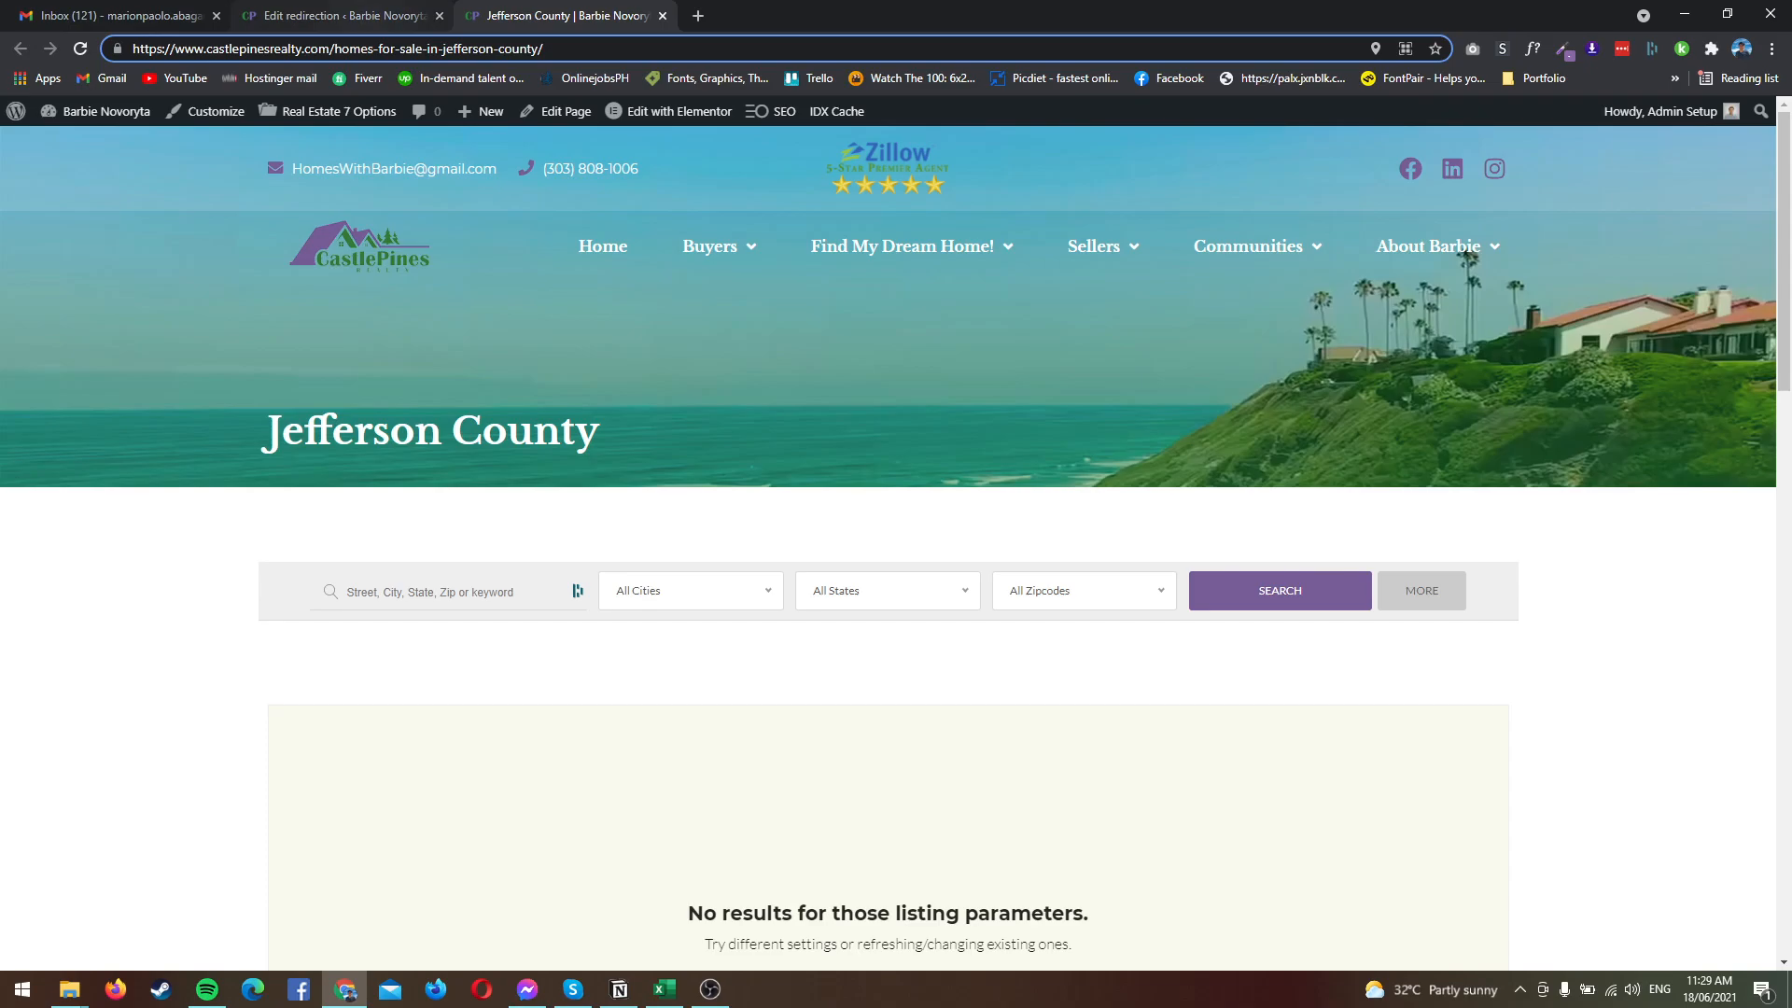
{"action": "left_click", "coordinate": [339, 15]}
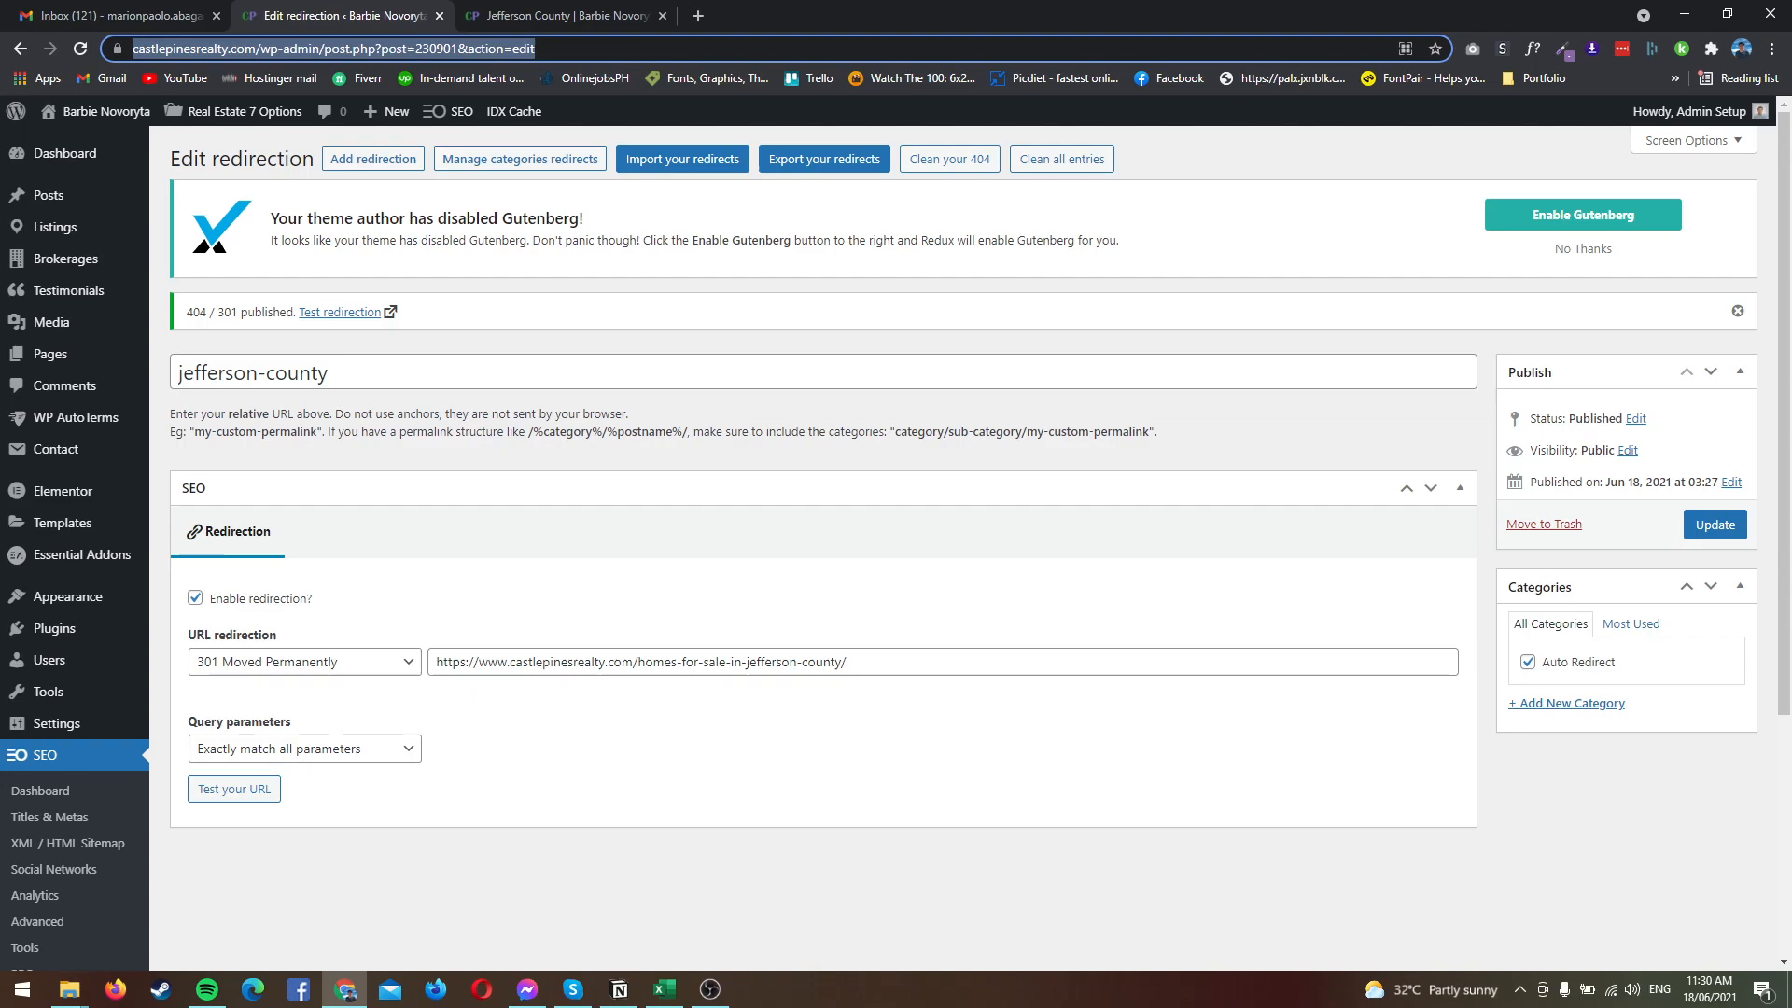
{"action": "left_click", "coordinate": [710, 989]}
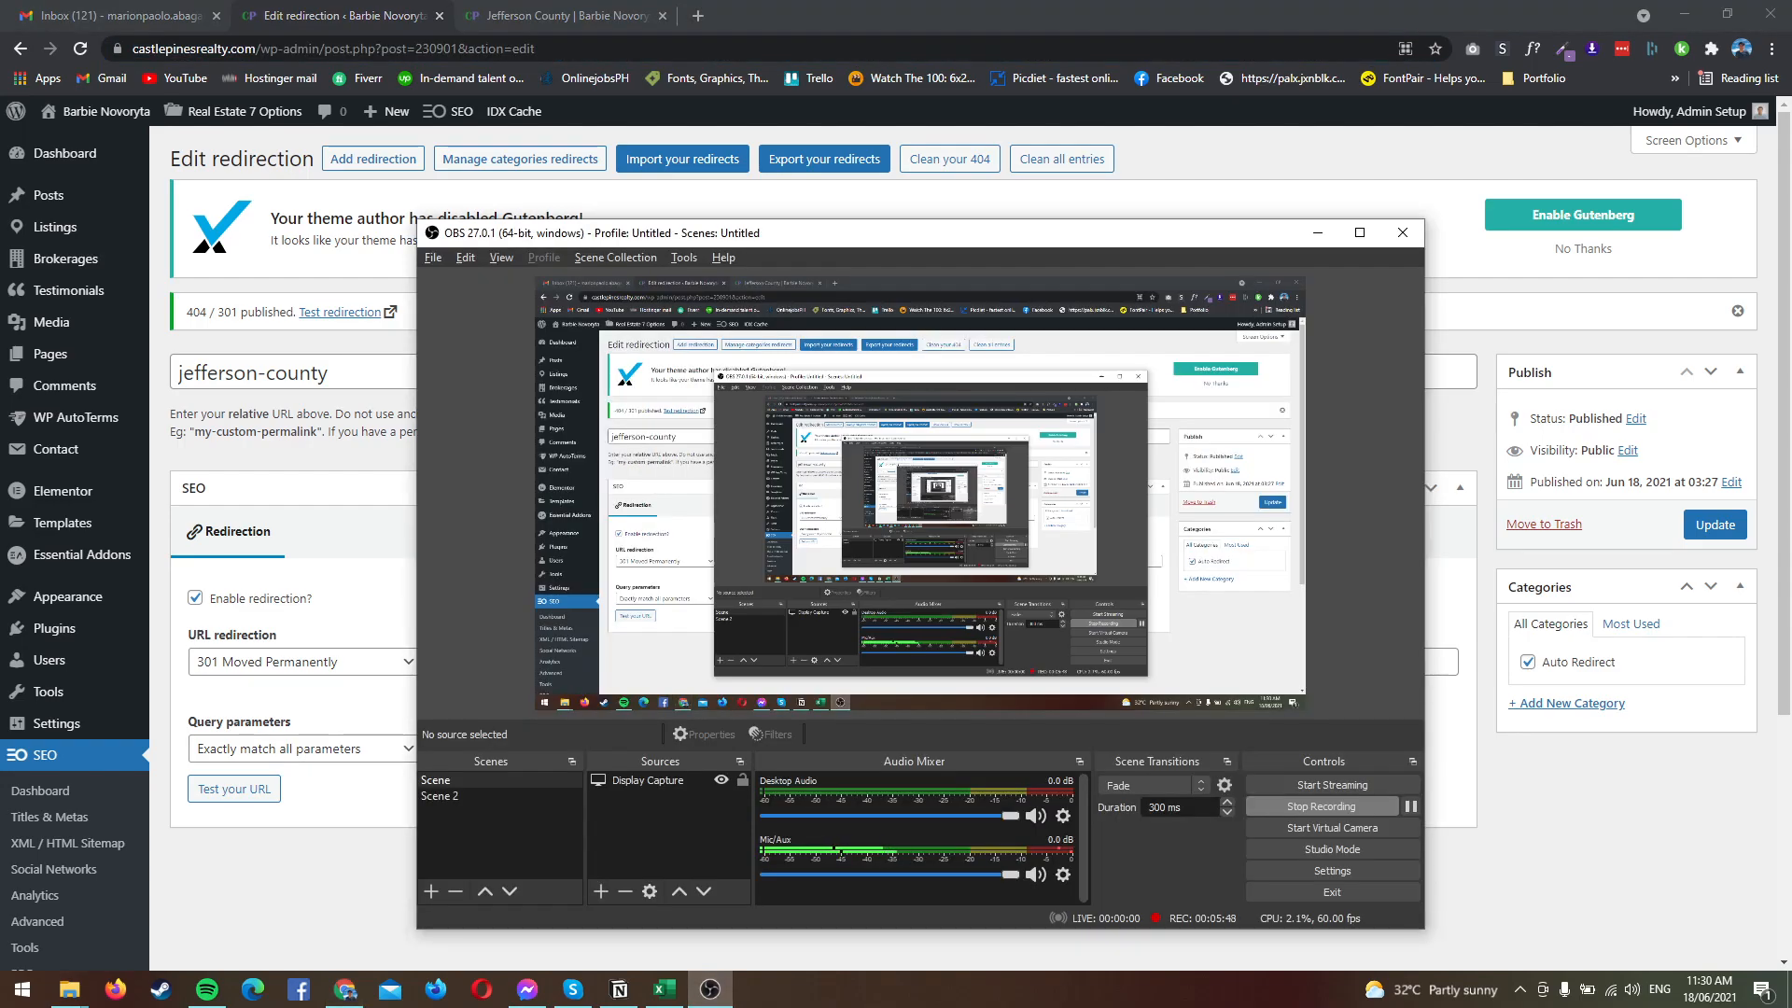